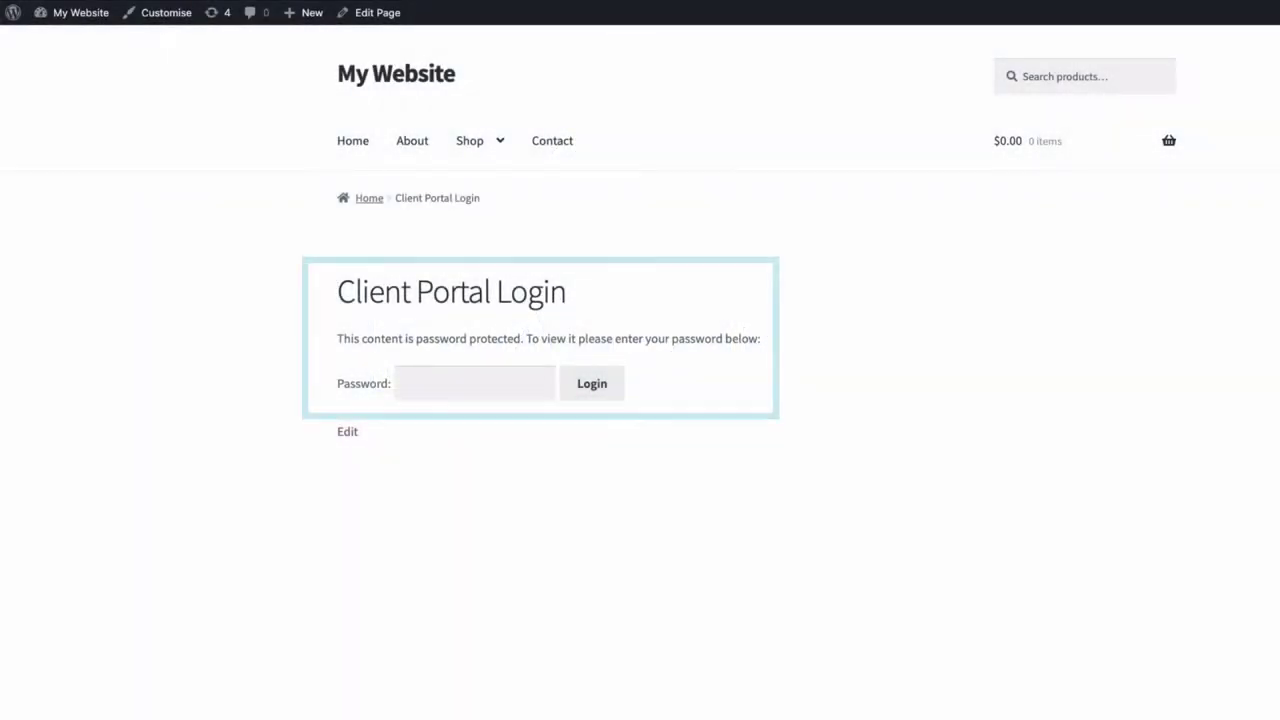
# Step: Log into the client portal with its password and download the Seascapes-PhotoLibrary
pyautogui.click(475, 383)
pyautogui.write('•••••••')
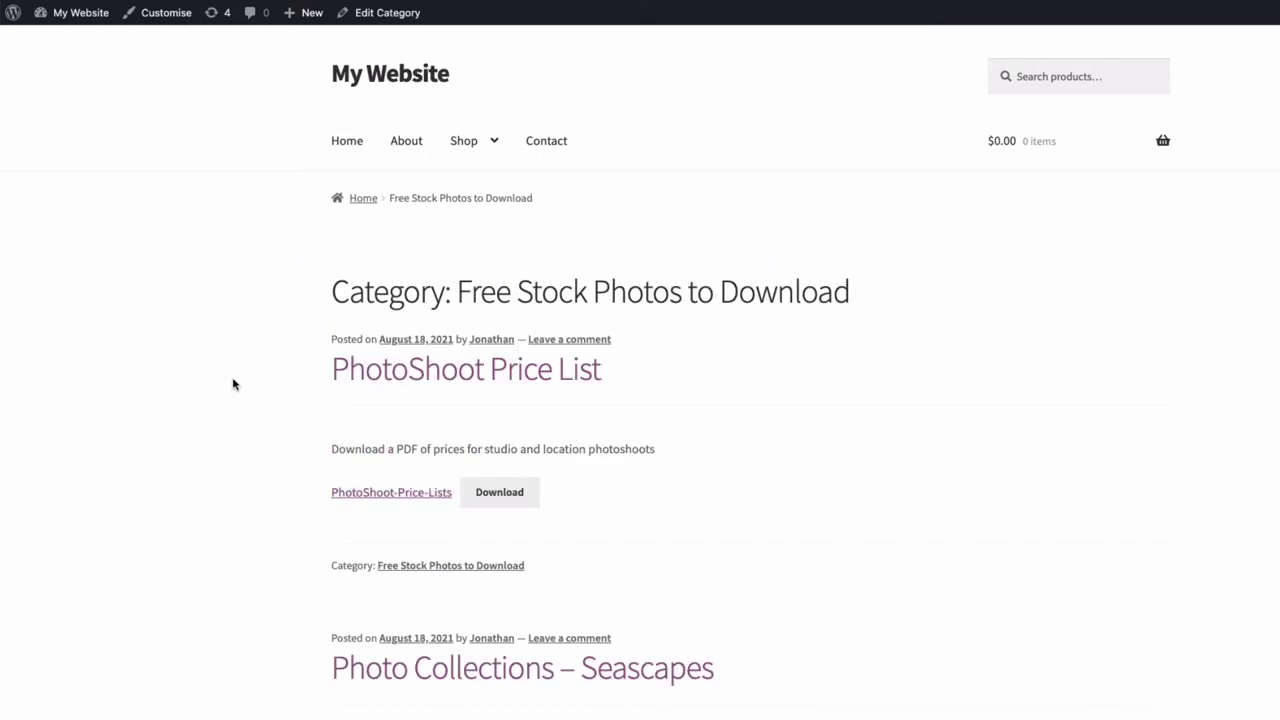
pyautogui.scroll(-5, 209, 383)
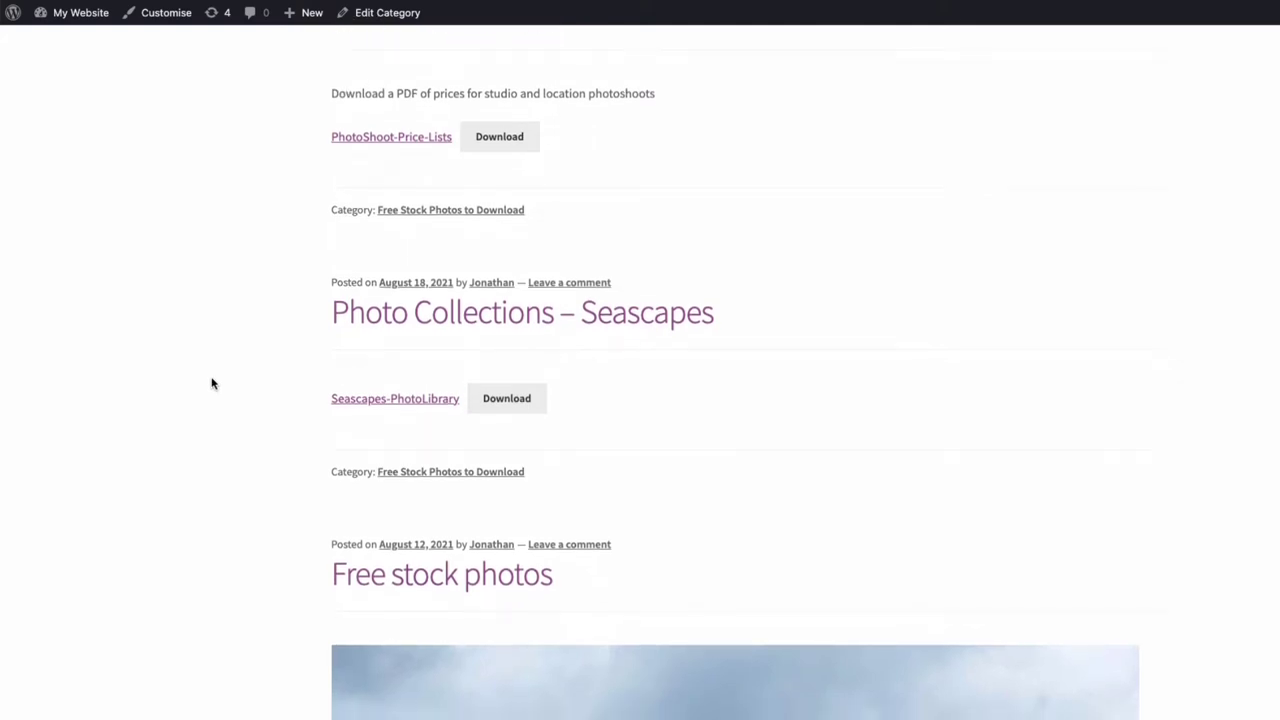
pyautogui.click(504, 394)
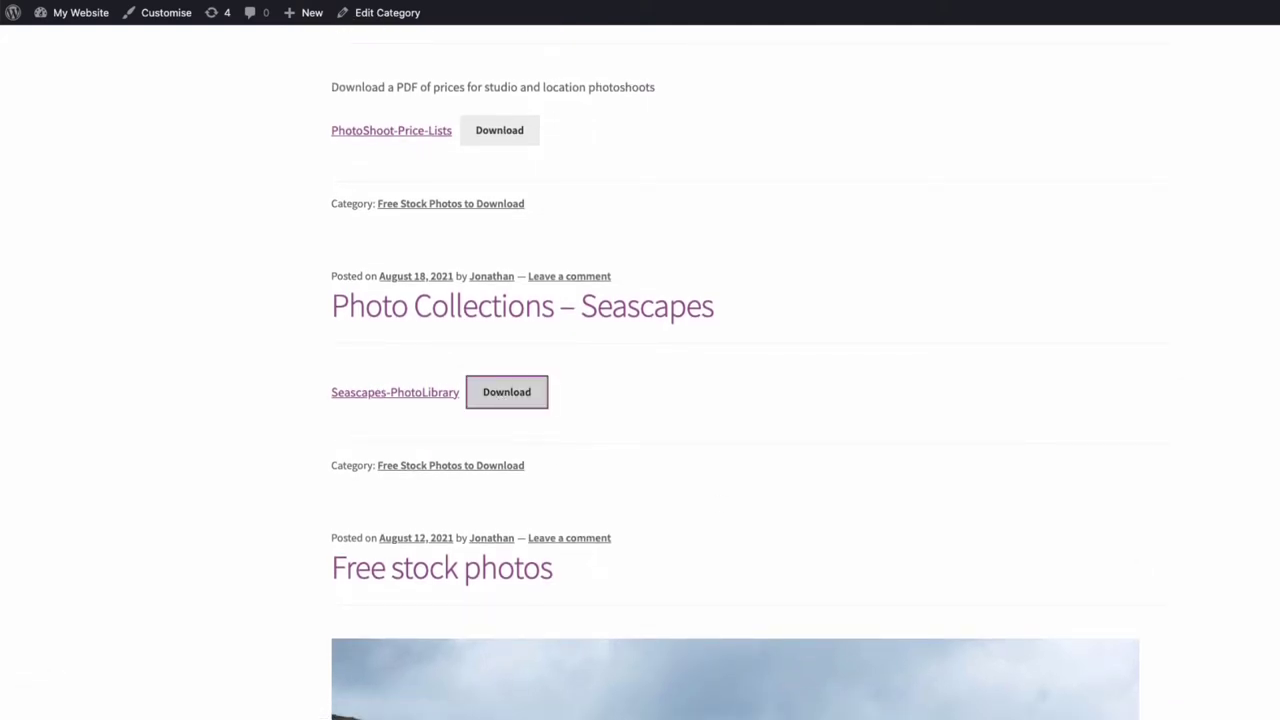
pyautogui.scroll(4, 860, 397)
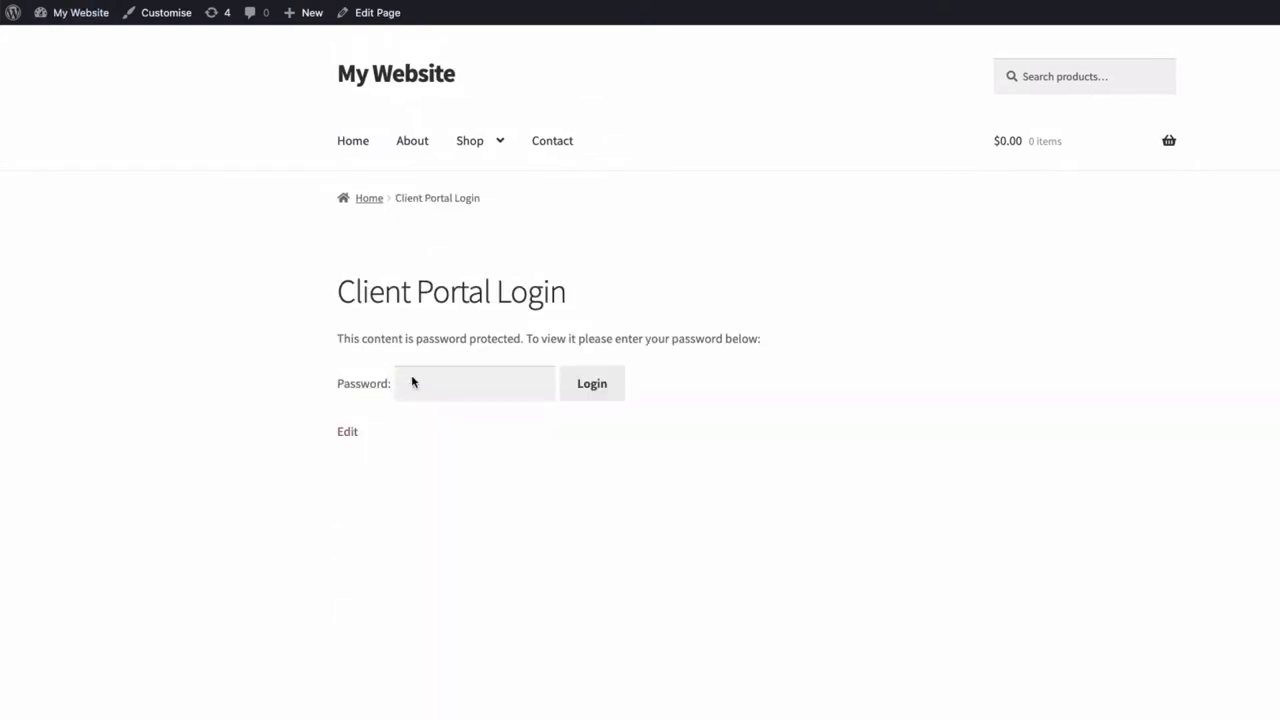
# Step: Unlock the client portal with the password and download the client's wedding album zip
pyautogui.click(429, 381)
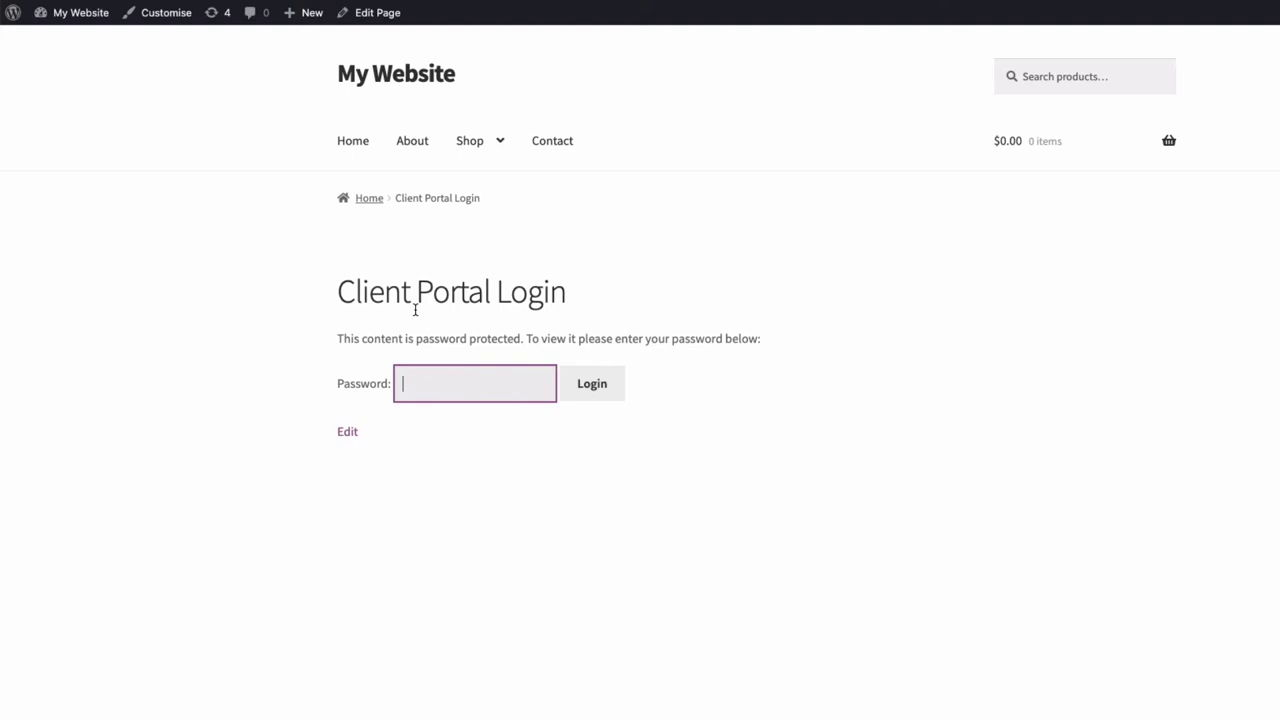
pyautogui.write('•••••••')
pyautogui.click(592, 386)
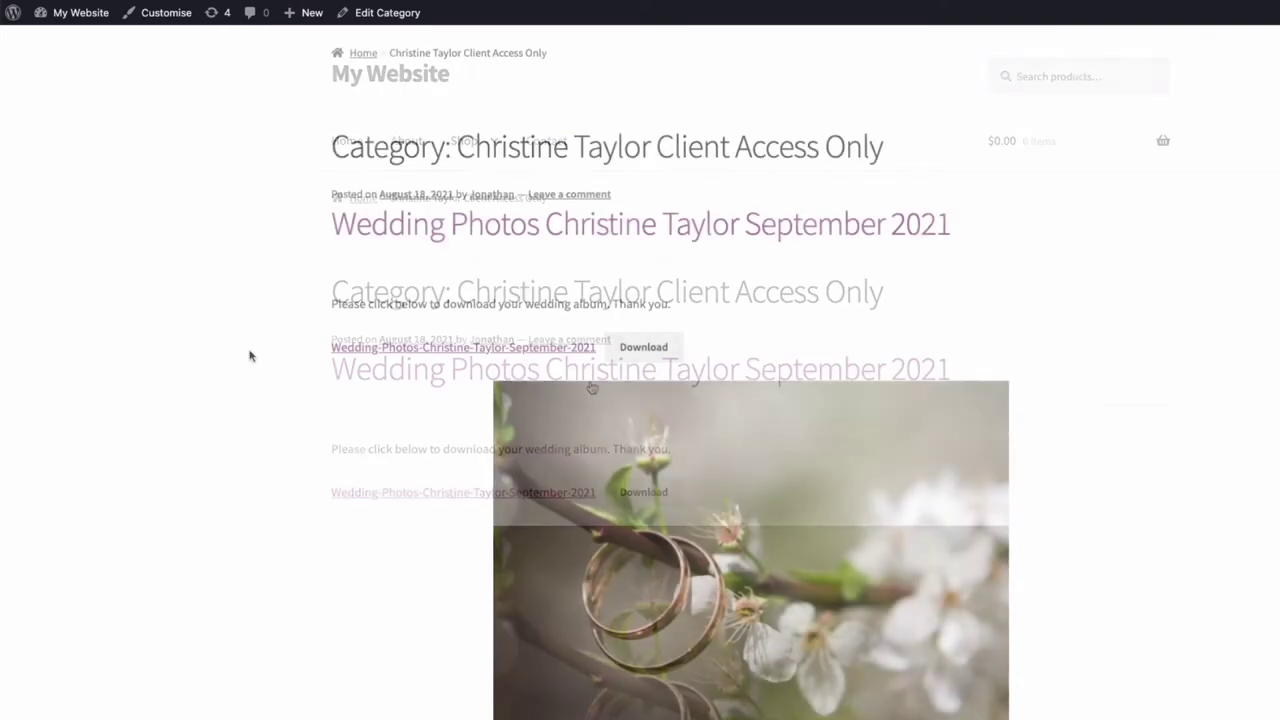
pyautogui.scroll(-1, 600, 330)
pyautogui.click(645, 310)
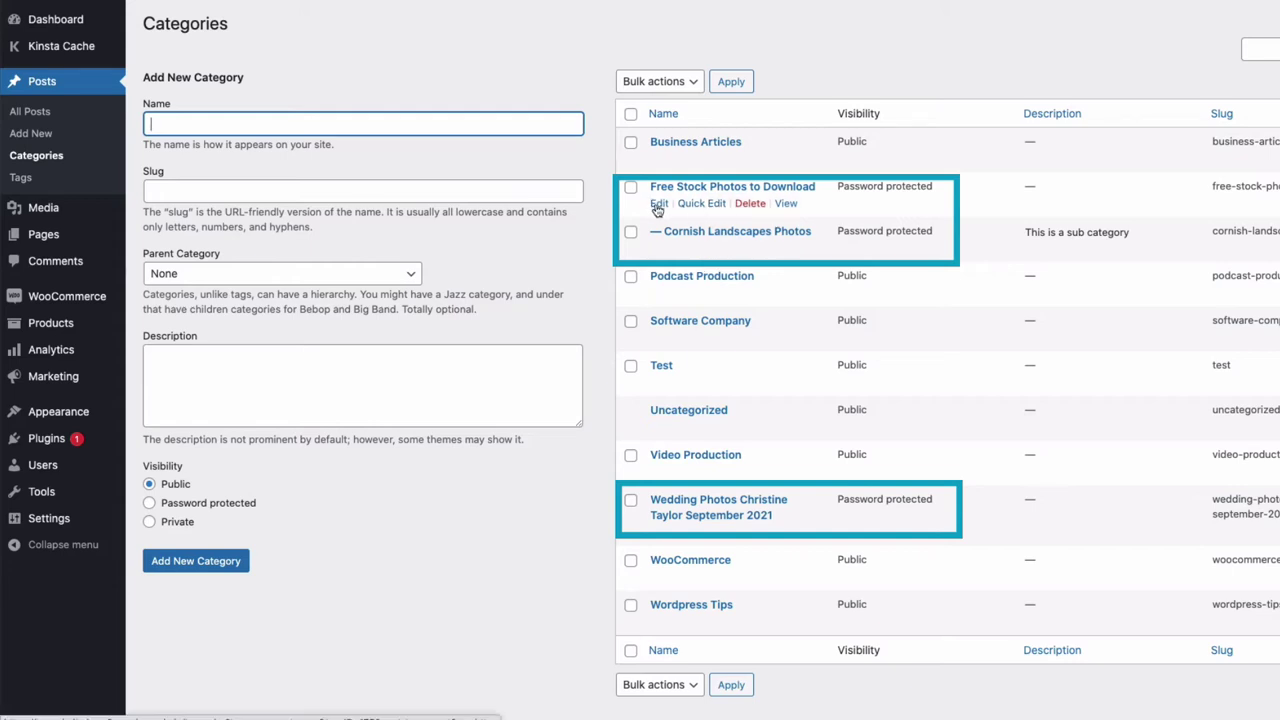
# Step: Edit Free Stock Photos to Download and update it, keeping its Password protected visibility
pyautogui.click(658, 204)
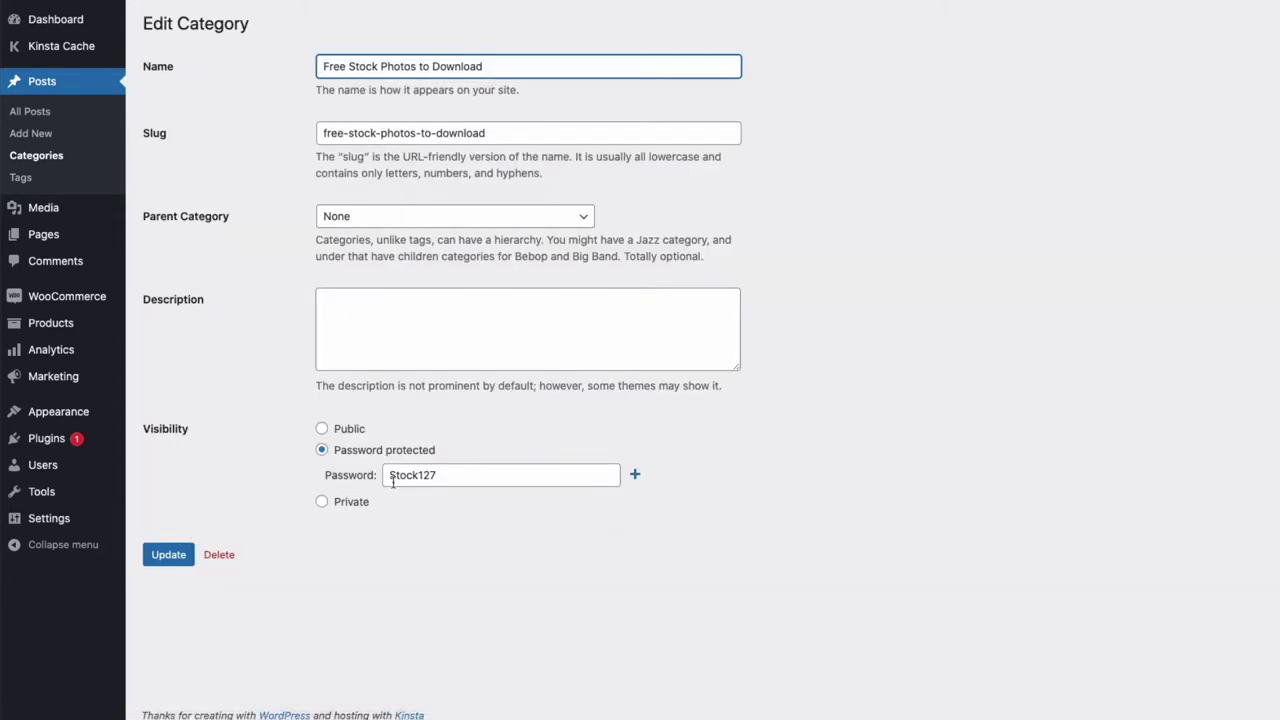
pyautogui.moveTo(447, 477); pyautogui.dragTo(388, 472)
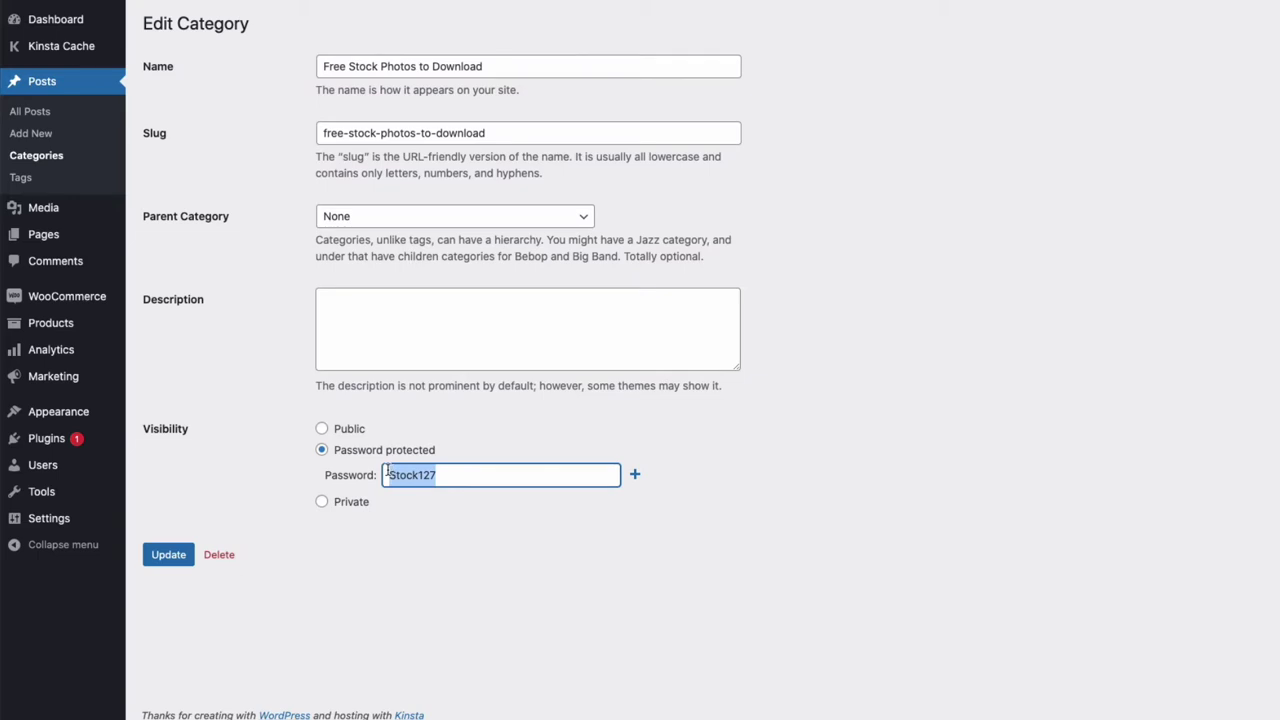
pyautogui.click(171, 555)
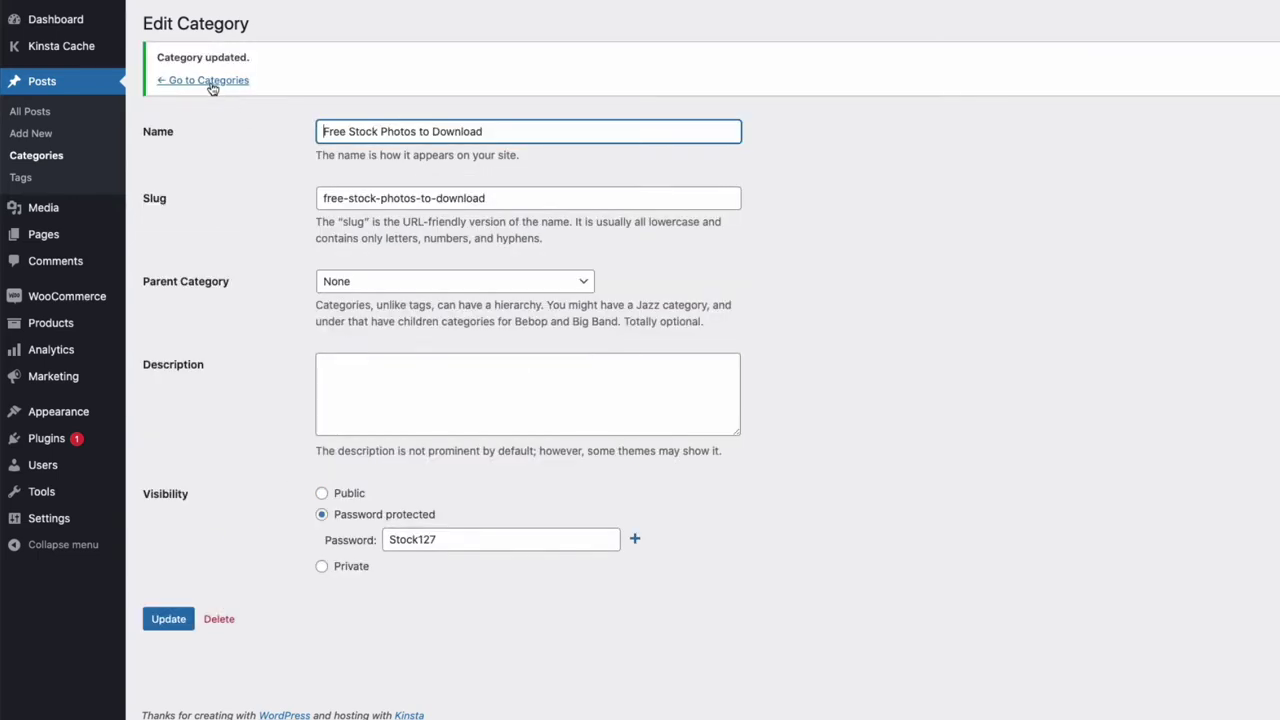
# Step: Go back from the category editor to the Categories list
pyautogui.click(210, 82)
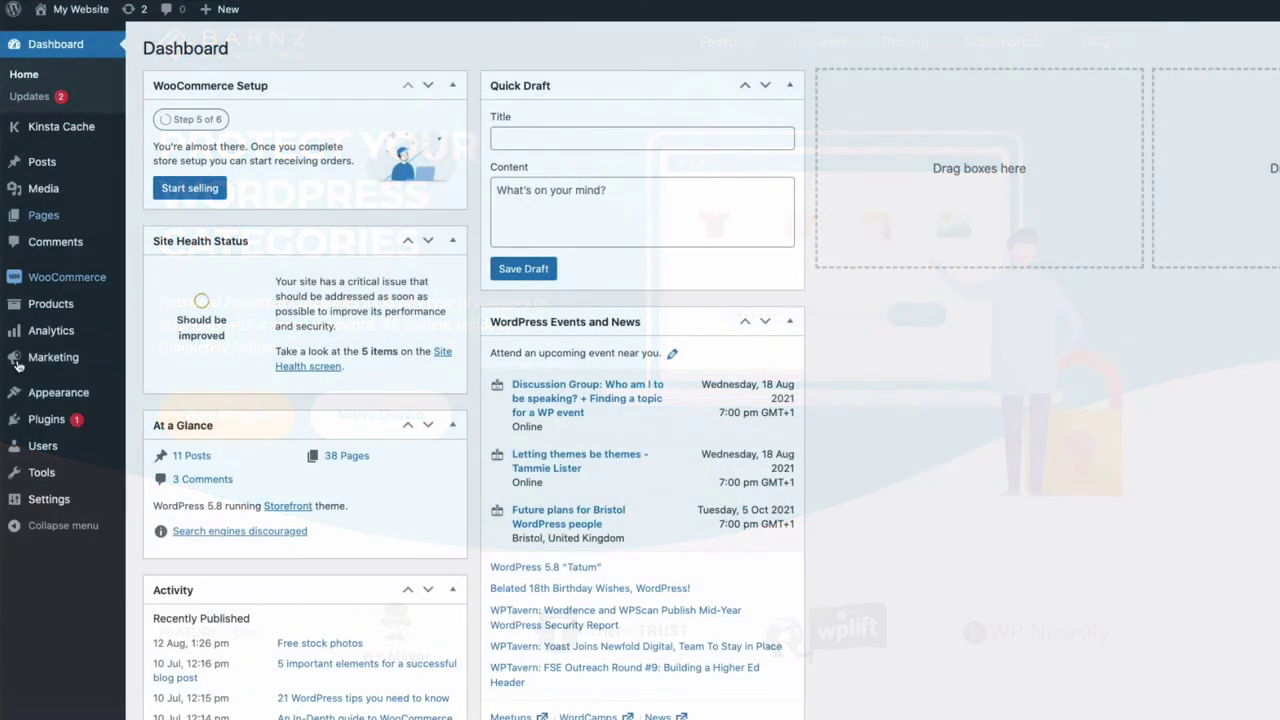
# Step: Activate the Password Protected Categories plugin under Installed Plugins and open its Settings page
pyautogui.moveTo(49, 420)
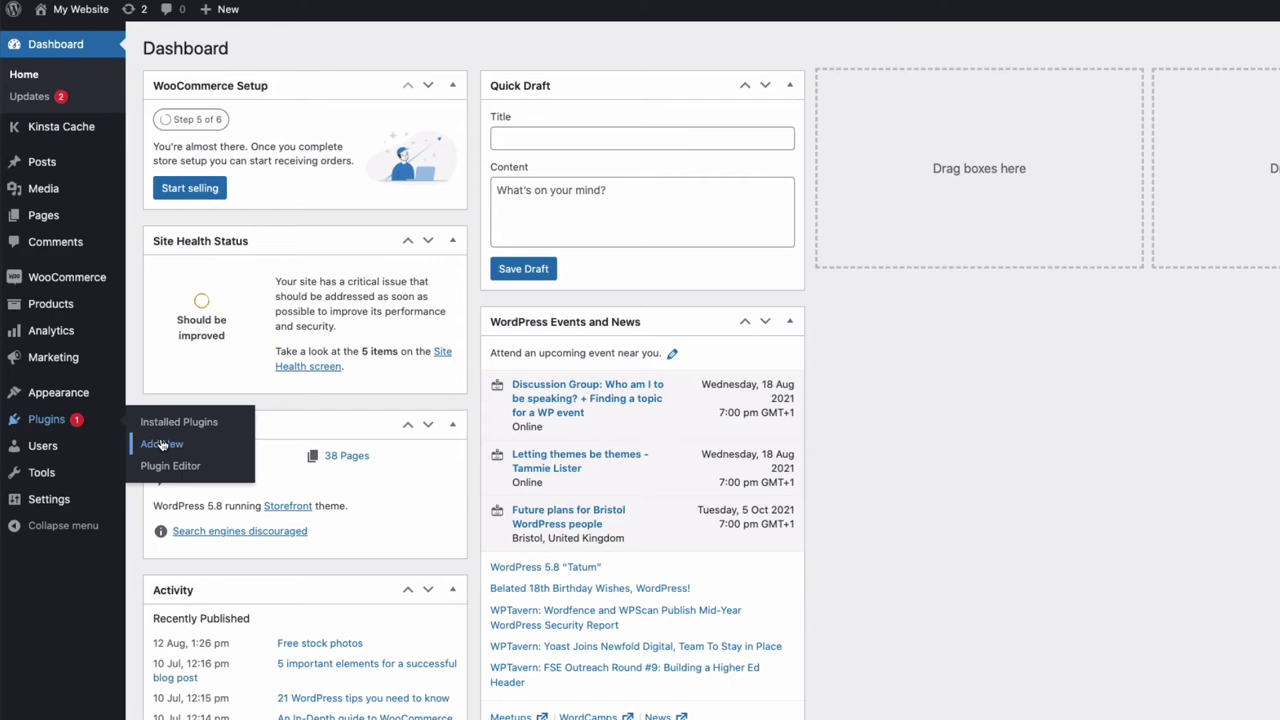
pyautogui.click(162, 445)
pyautogui.click(296, 49)
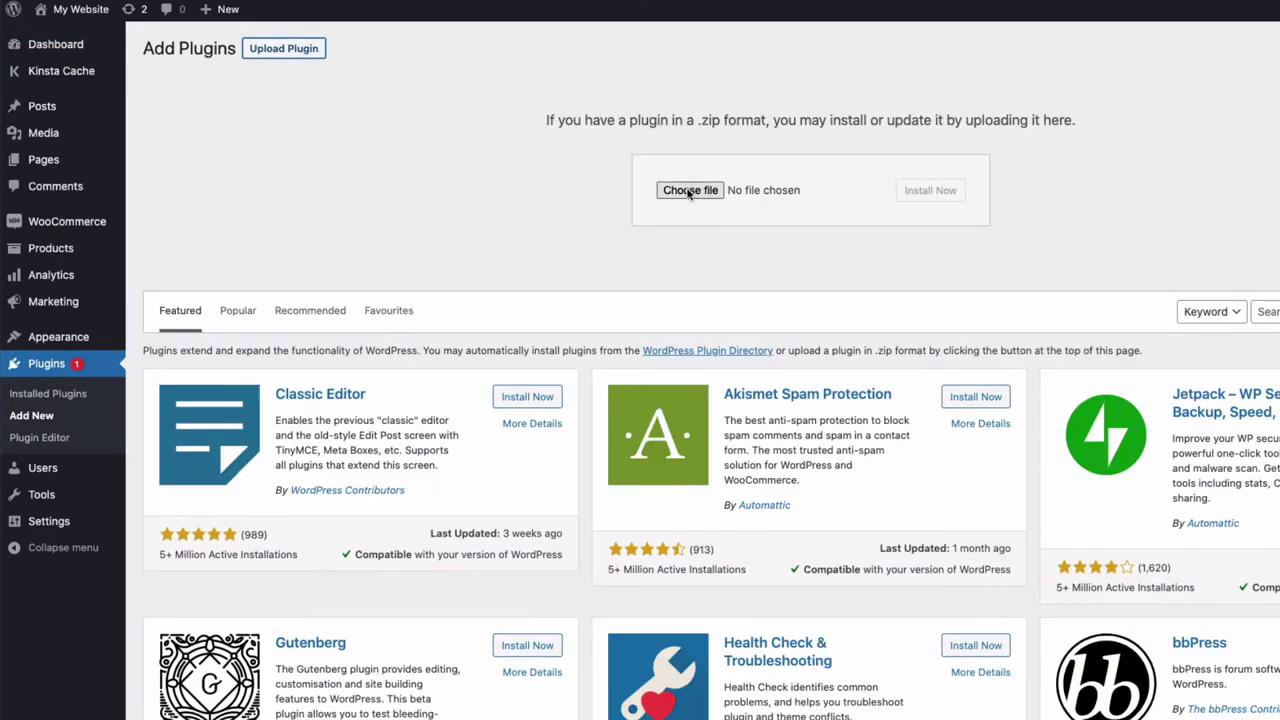
pyautogui.click(122, 393)
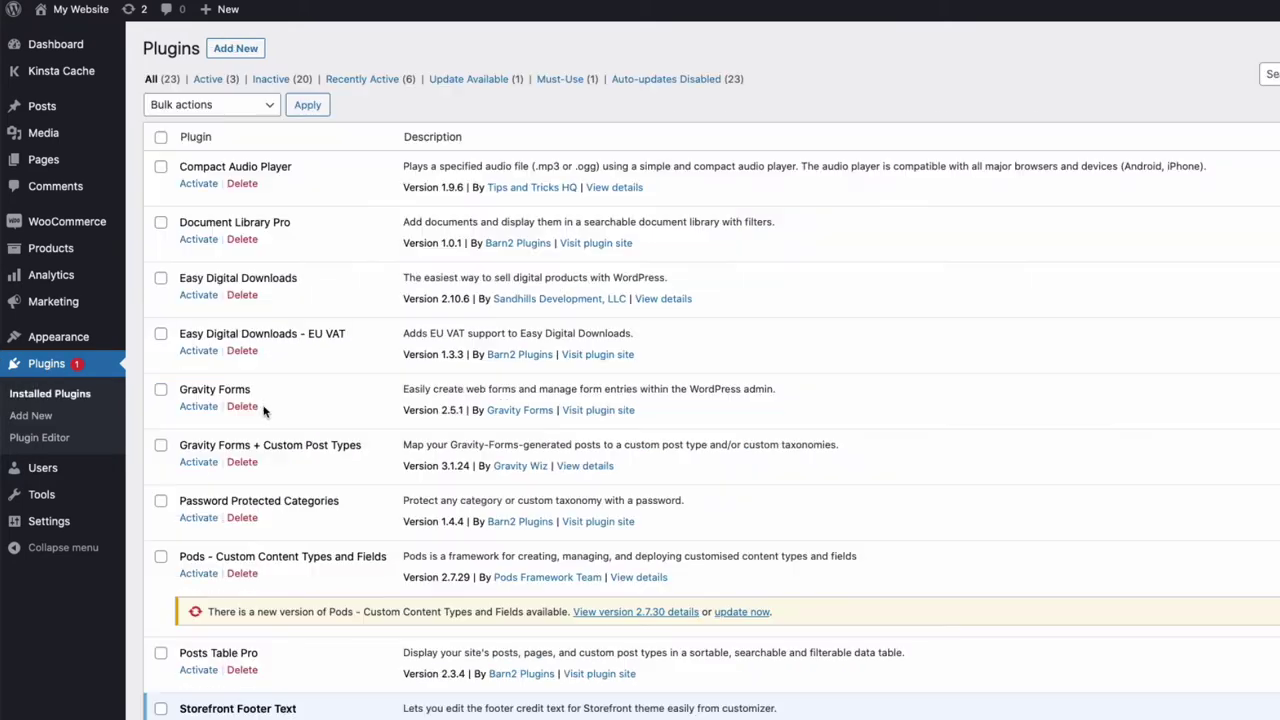
pyautogui.scroll(-2, 263, 400)
pyautogui.click(199, 398)
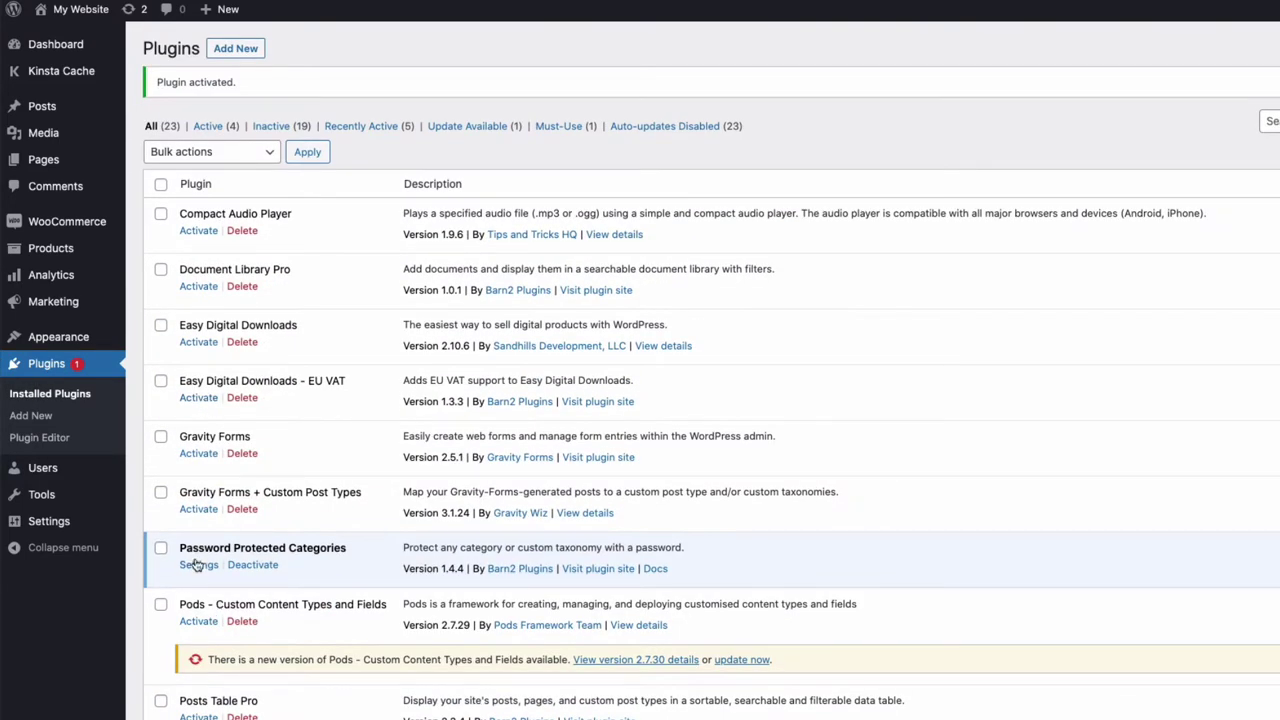
pyautogui.click(198, 565)
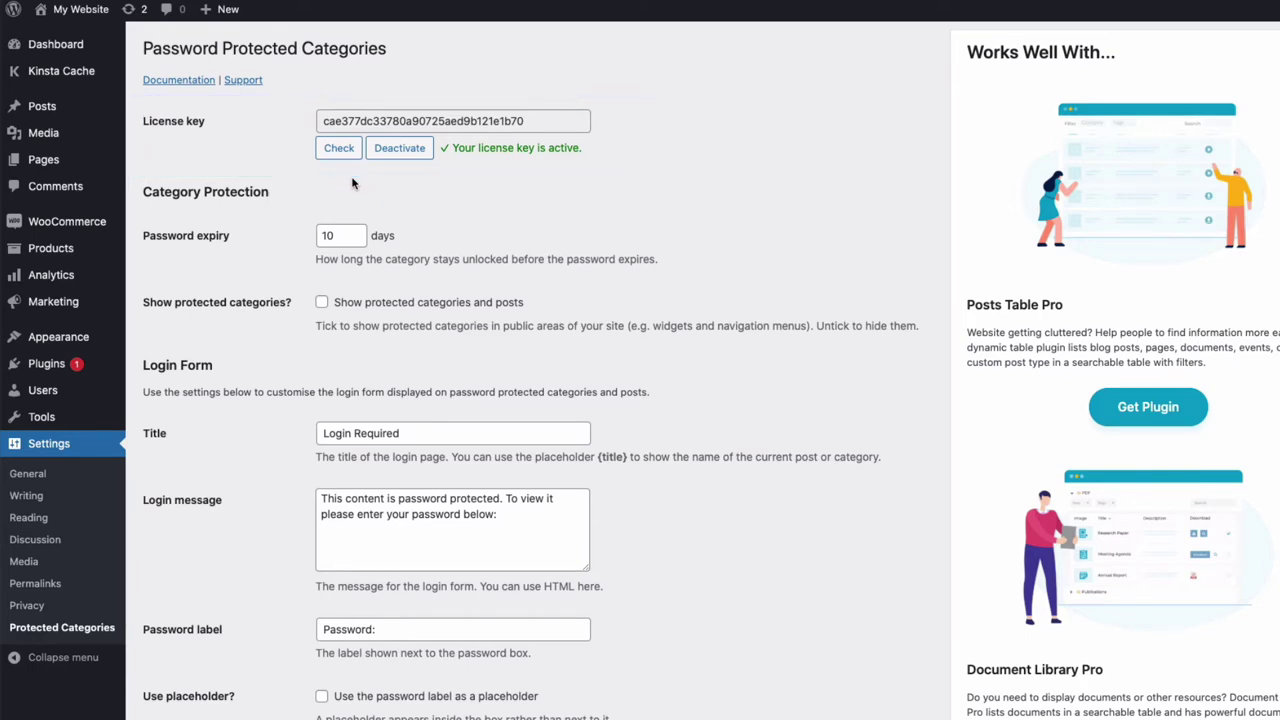
# Step: Toggle off 'Show protected categories and posts' and save the plugin settings
pyautogui.scroll(-3, 352, 183)
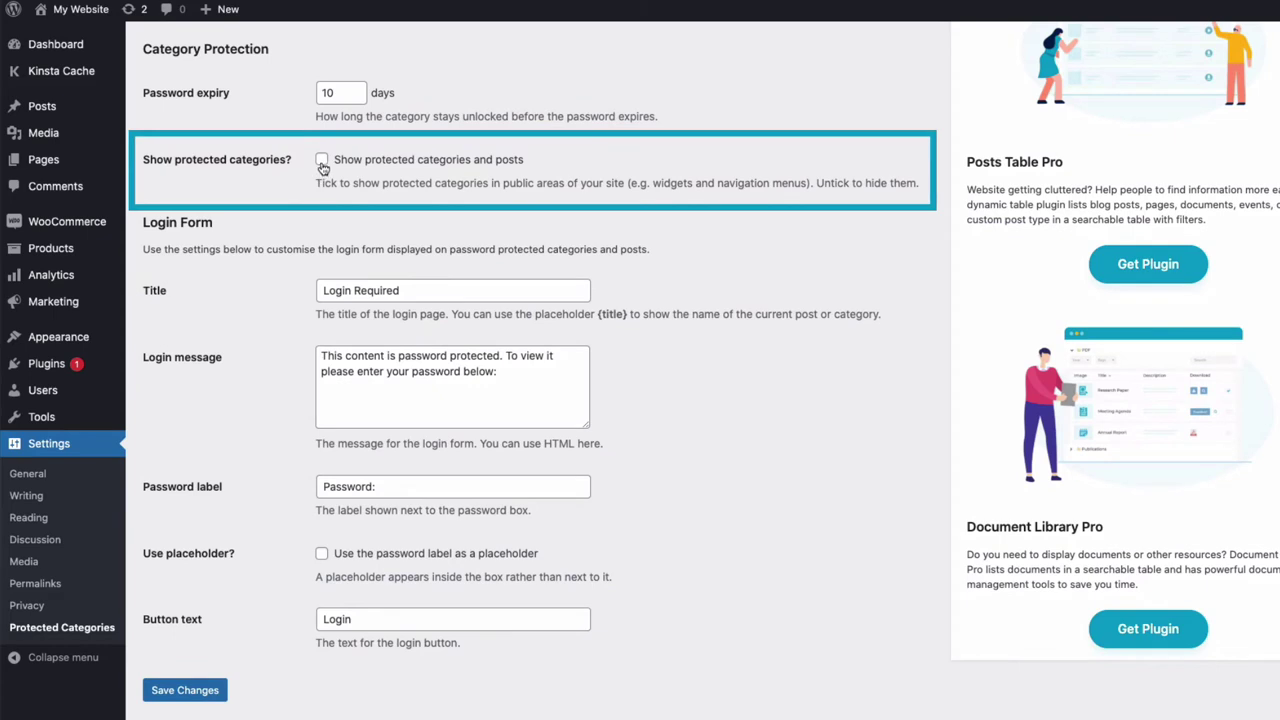
pyautogui.click(322, 161)
pyautogui.click(195, 698)
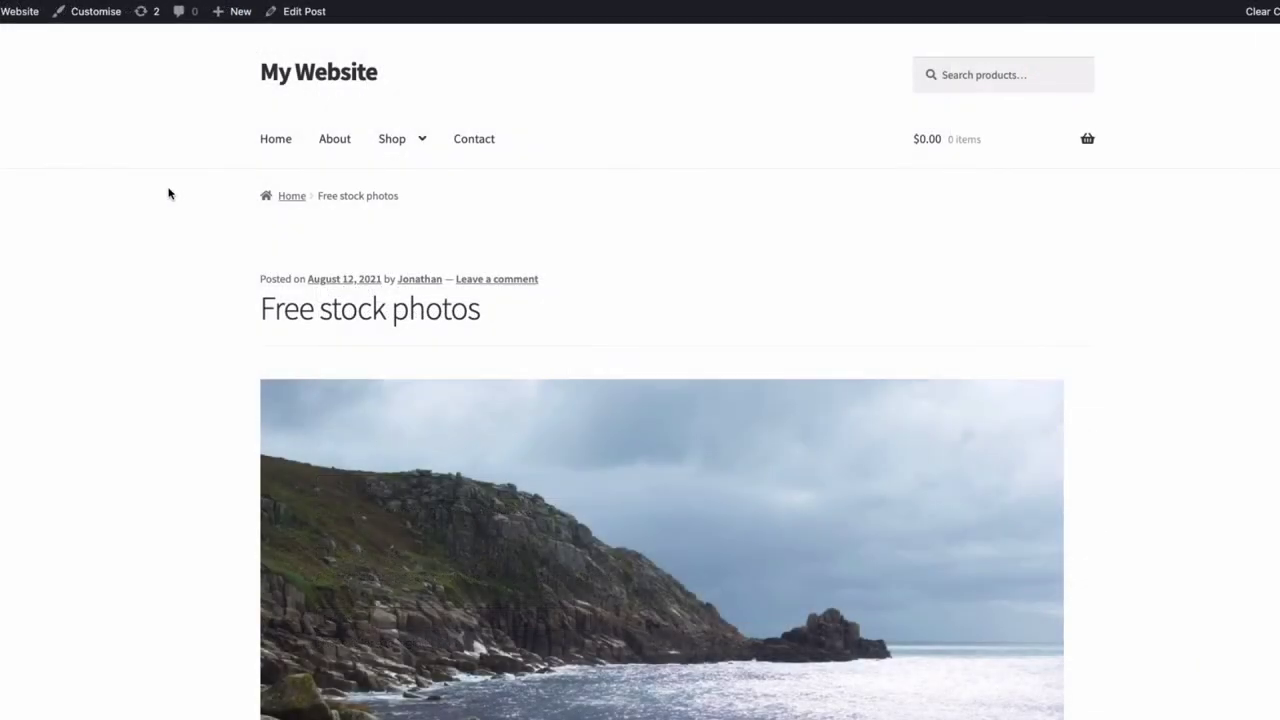
# Step: Scroll through the public Free stock photos post before heading back to the admin Posts menu
pyautogui.scroll(-2, 166, 190)
pyautogui.scroll(-3, 175, 160)
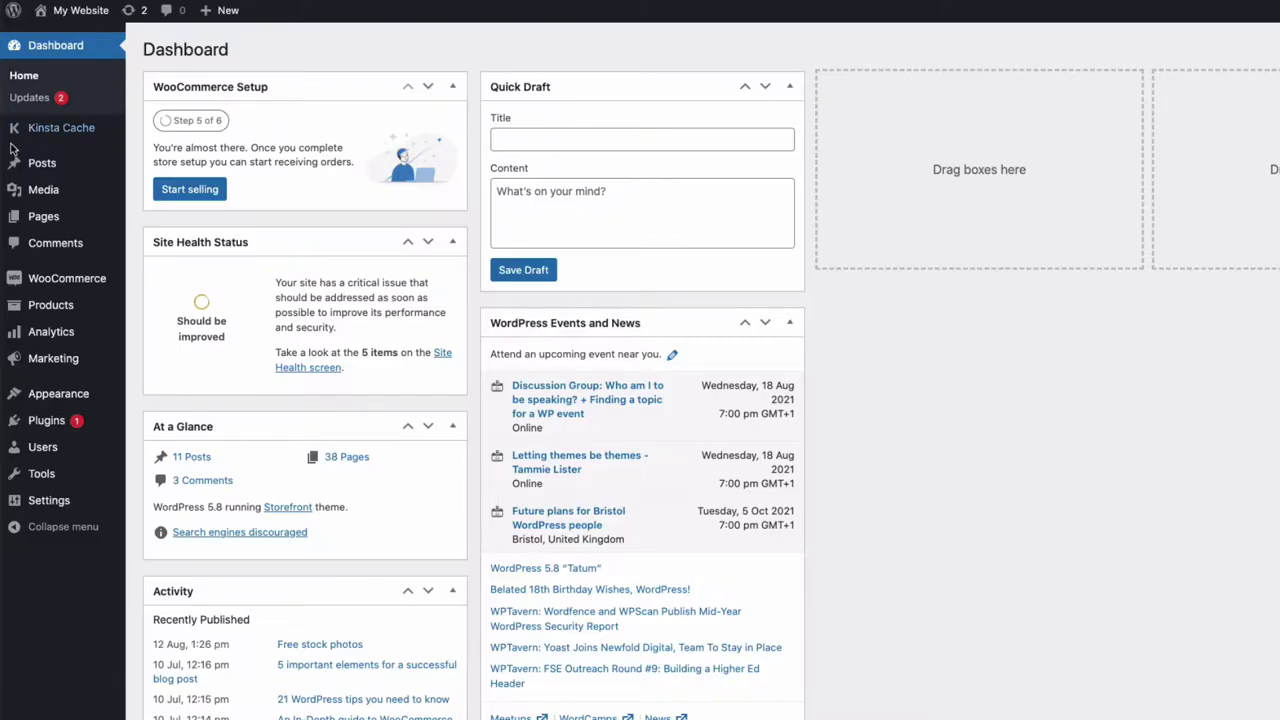
pyautogui.moveTo(40, 163)
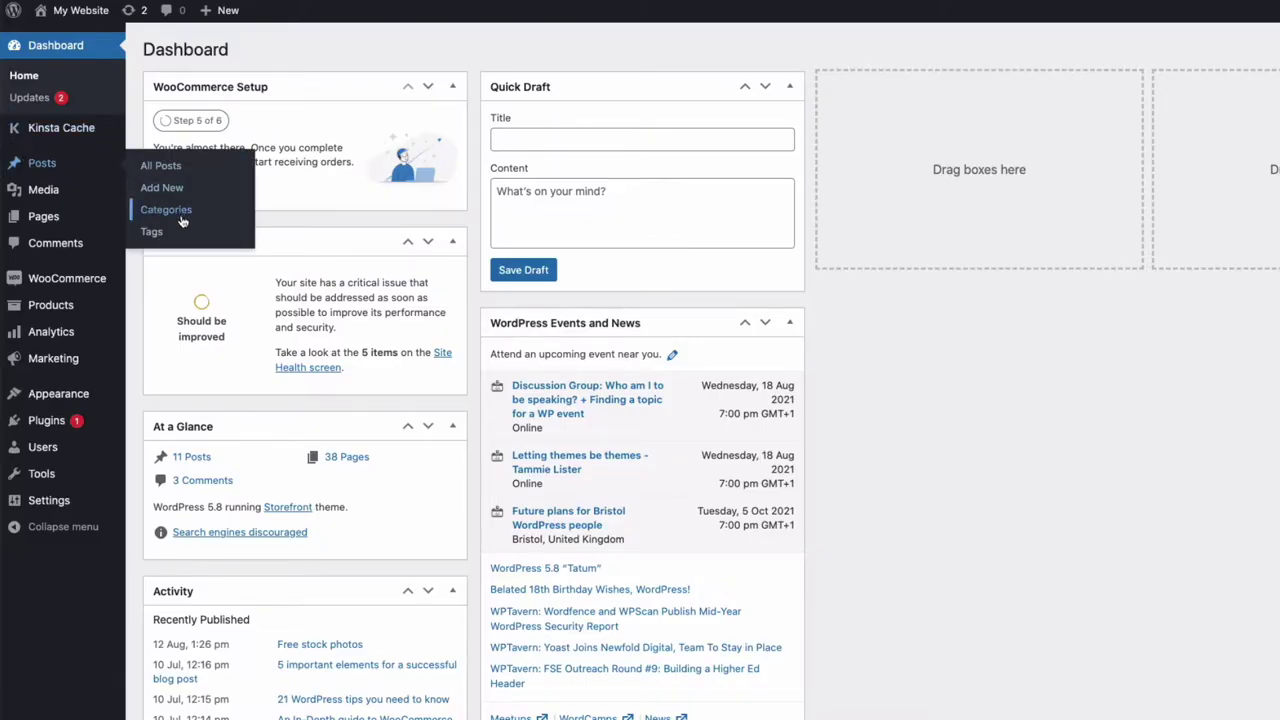
# Step: Open Posts > Categories and enter 'Free Stock Photos To Download' as the new category name
pyautogui.click(166, 210)
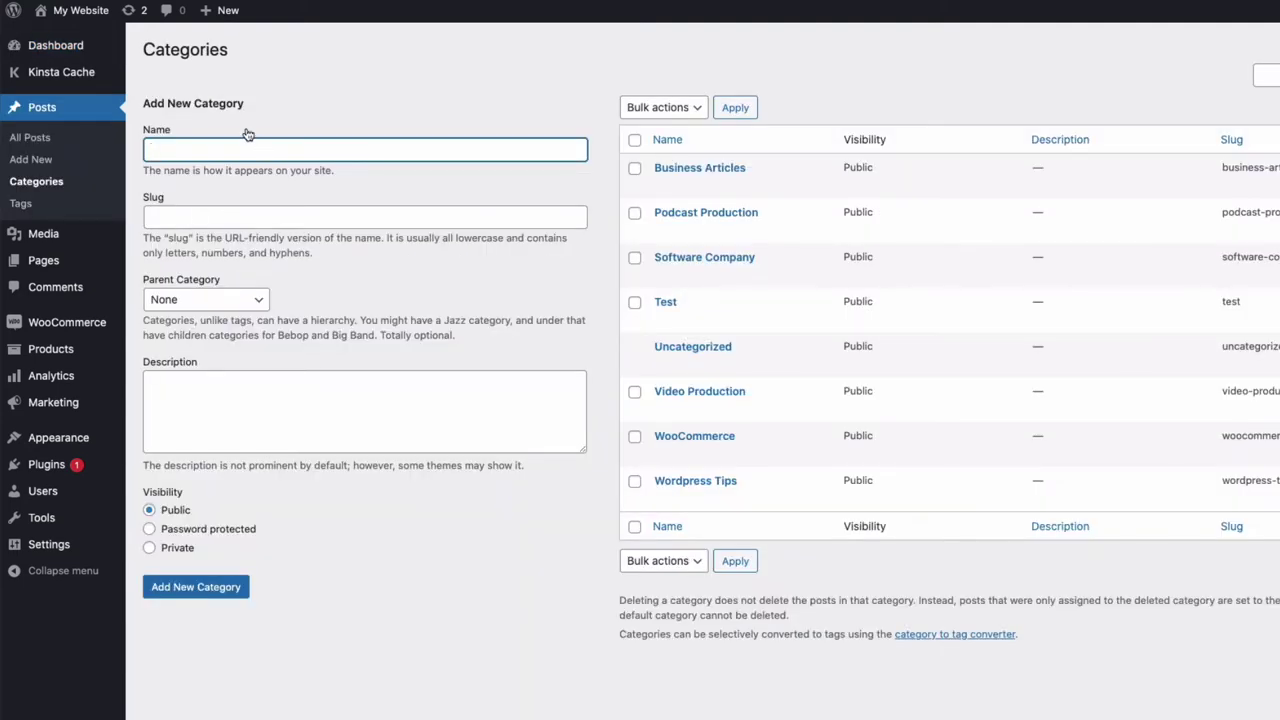
pyautogui.write('Free Stock Photos To Download')
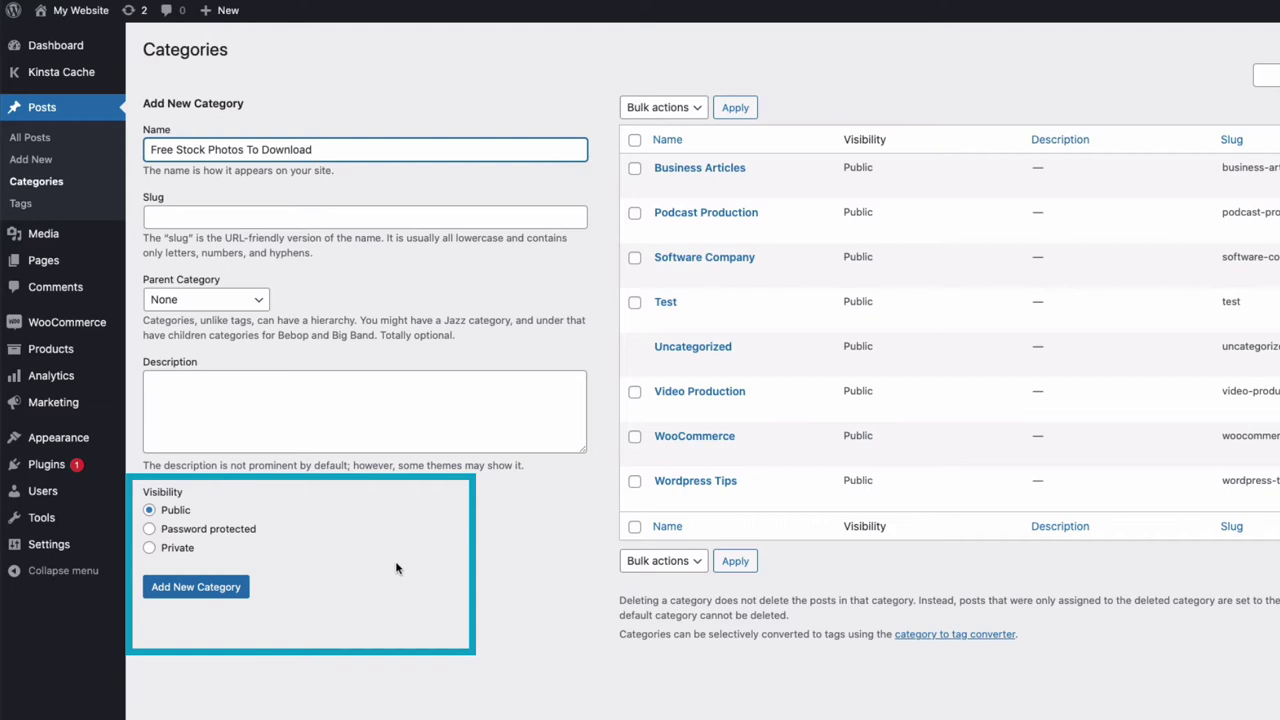
pyautogui.click(150, 548)
pyautogui.click(149, 530)
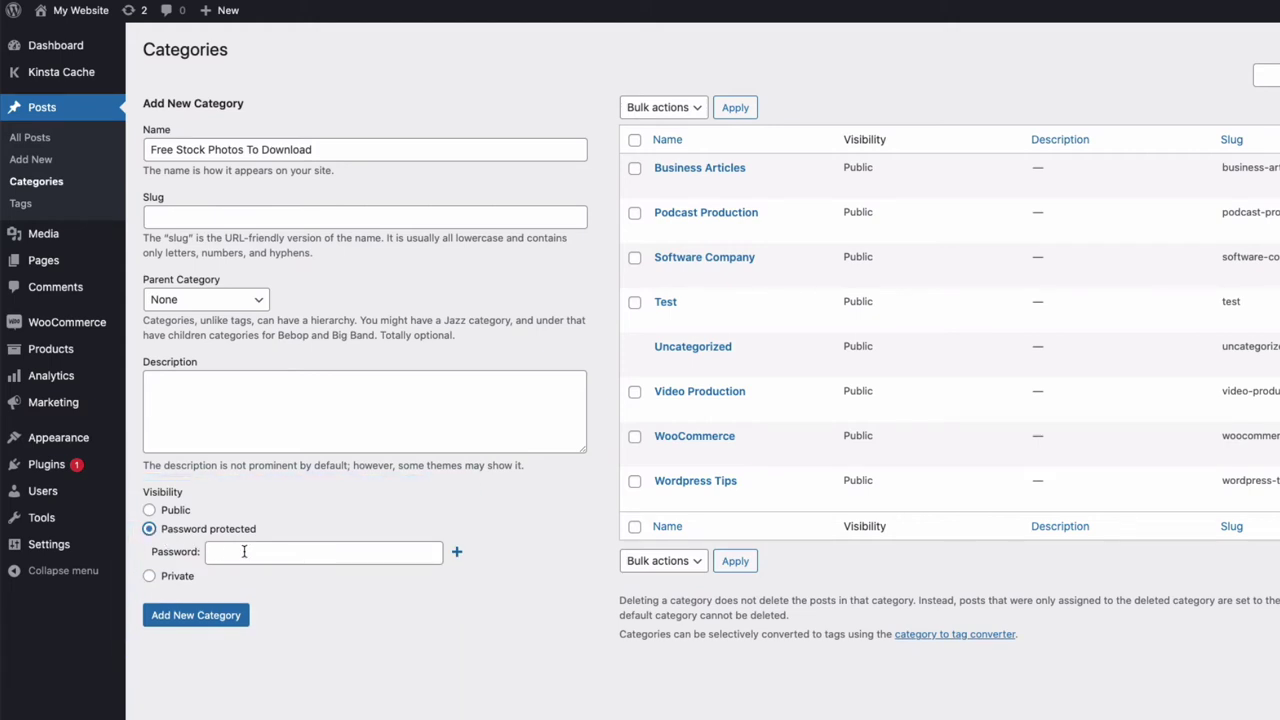
pyautogui.click(260, 553)
pyautogui.press('Escape')
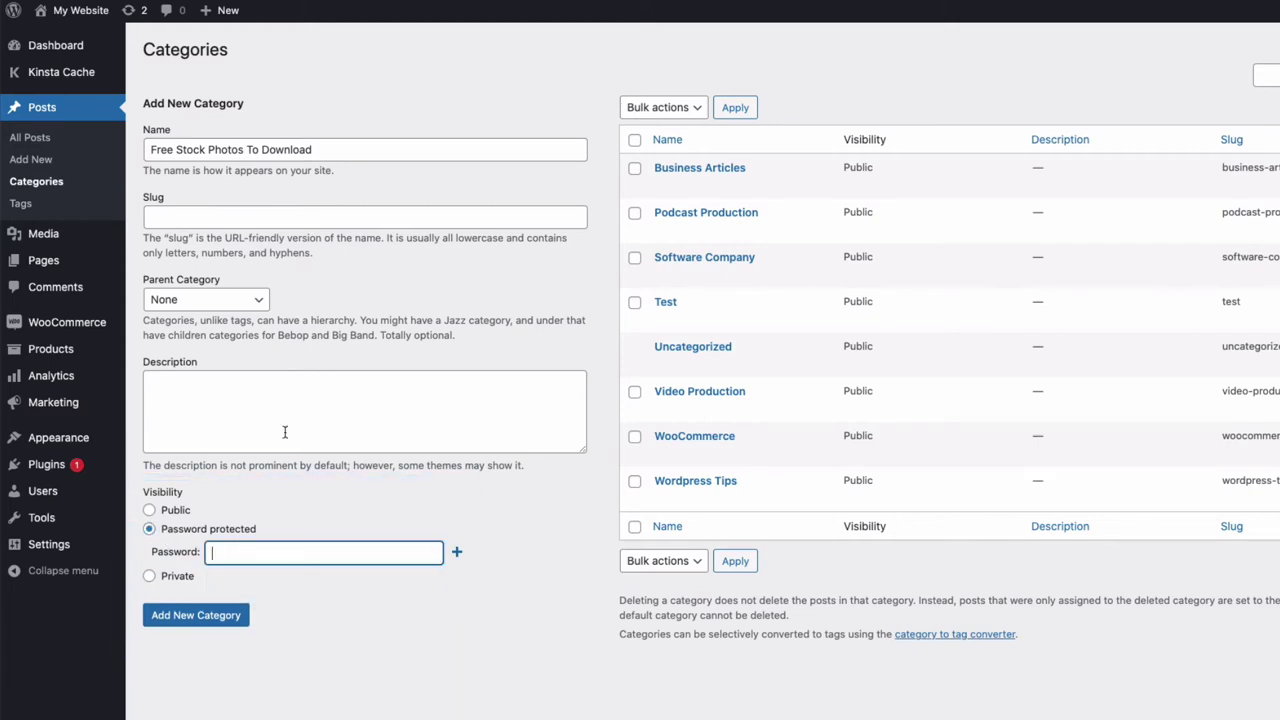
pyautogui.write('Stock123')
pyautogui.press('Tab')
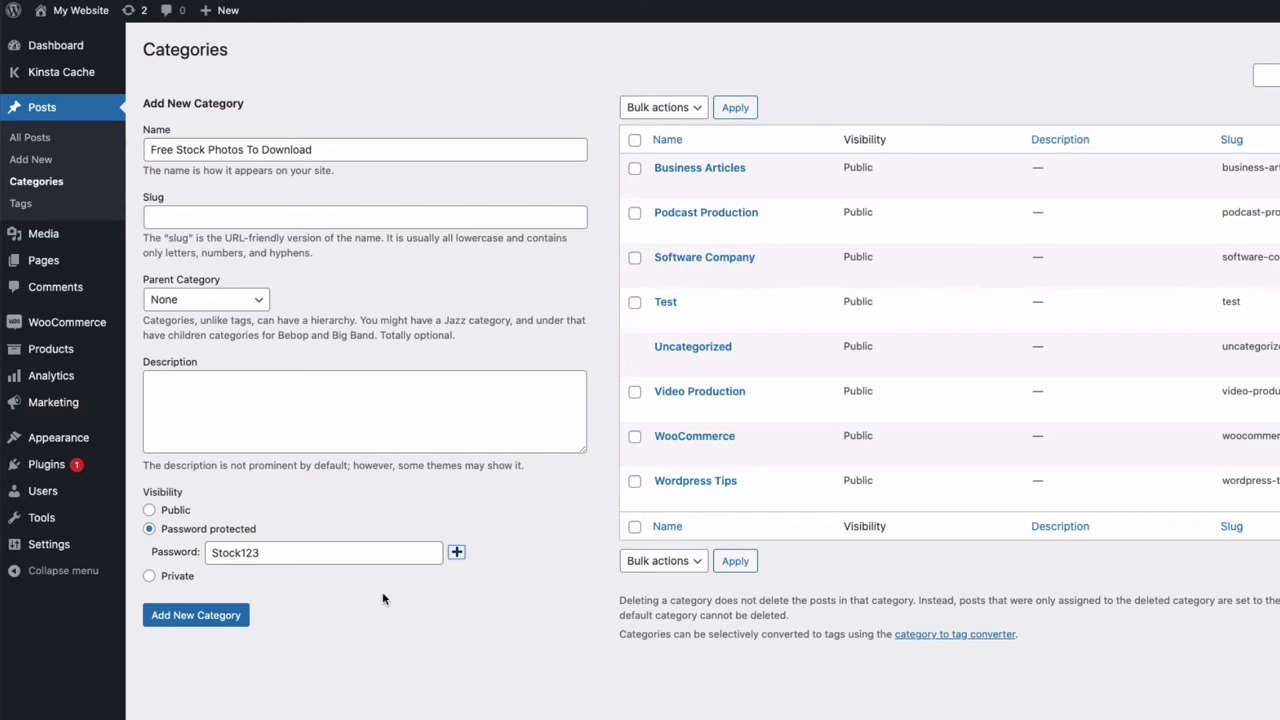
# Step: Add and edit a second password row, then remove that extra password entry
pyautogui.click(456, 553)
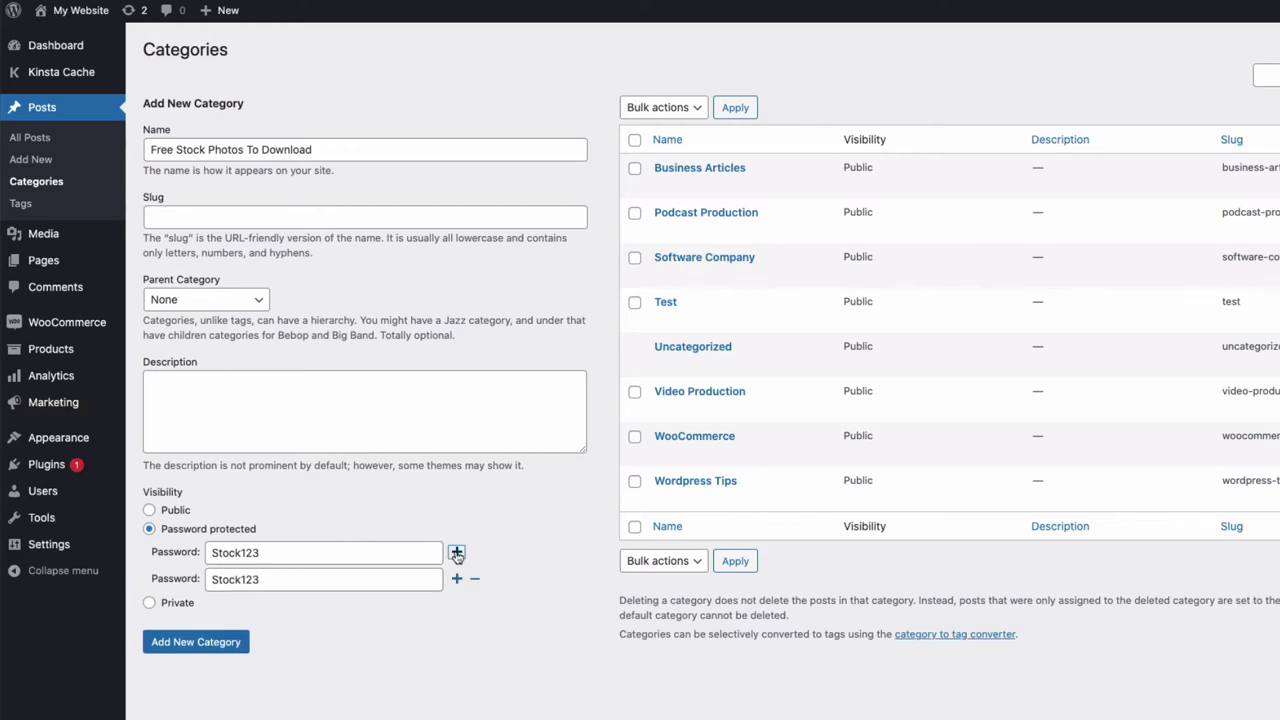
pyautogui.click(266, 577)
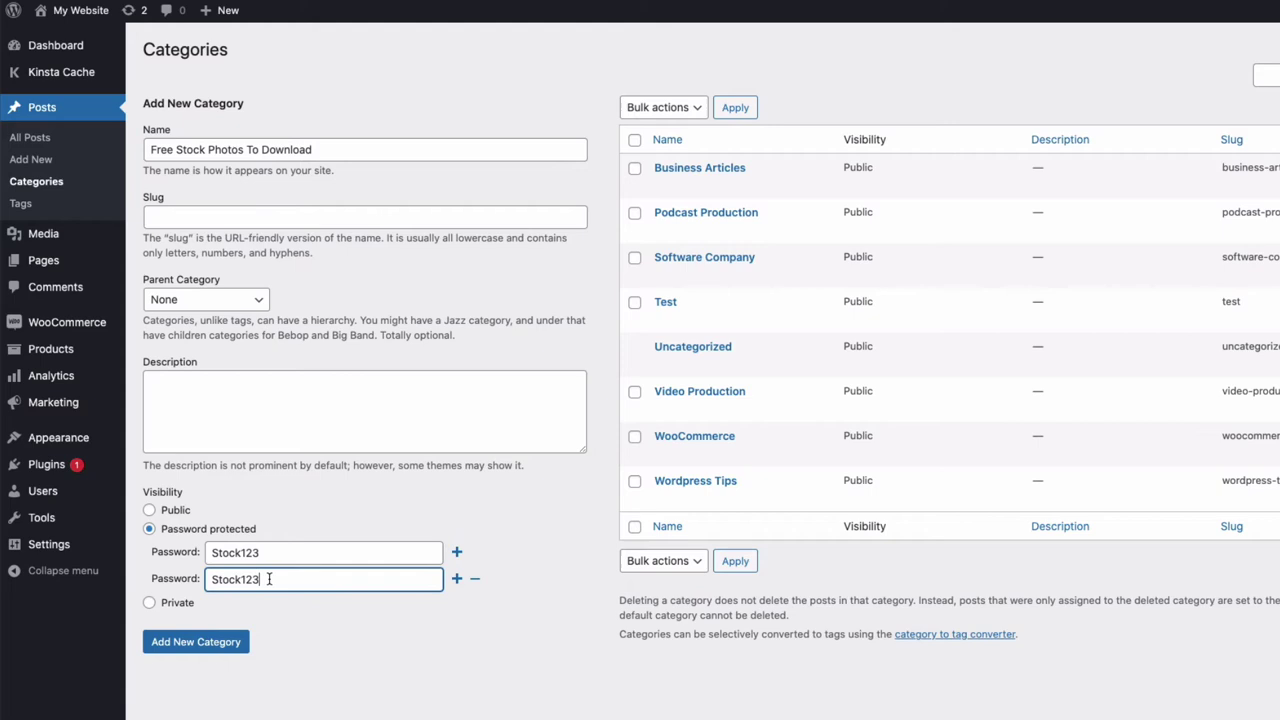
pyautogui.press('BackSpace')
pyautogui.write('4')
pyautogui.moveTo(277, 578); pyautogui.dragTo(252, 578)
pyautogui.click(476, 579)
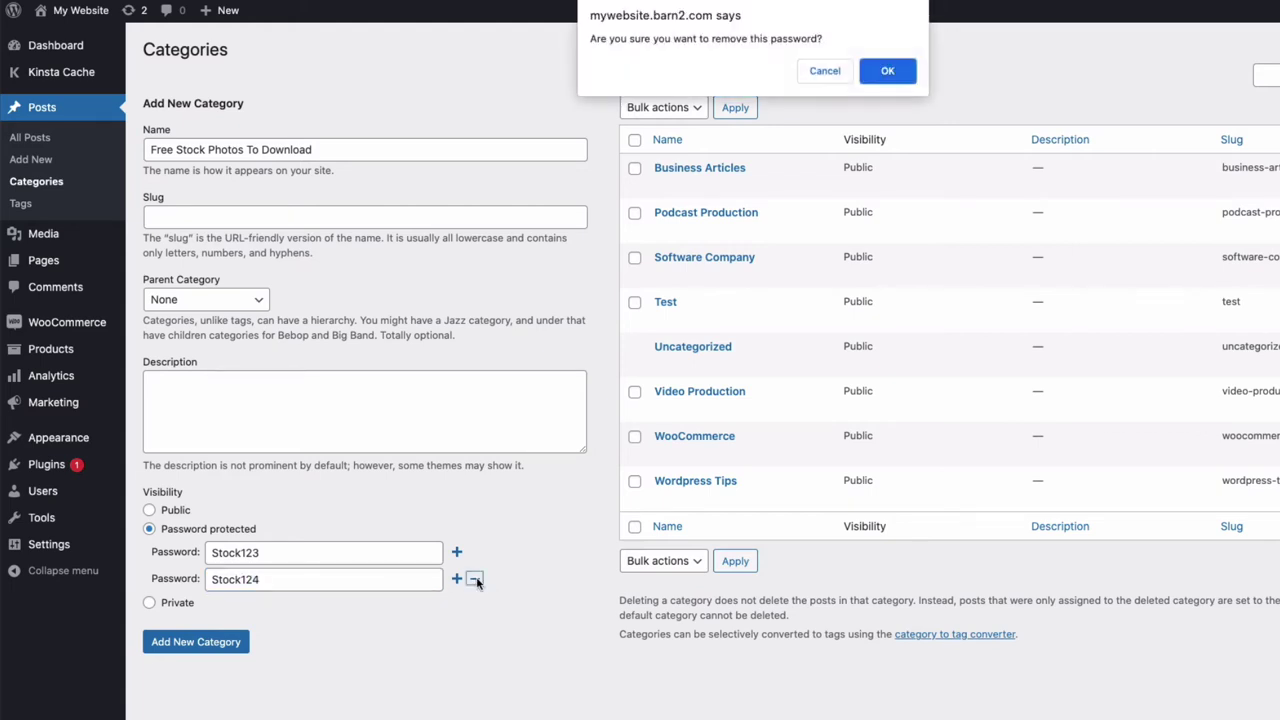
pyautogui.click(885, 72)
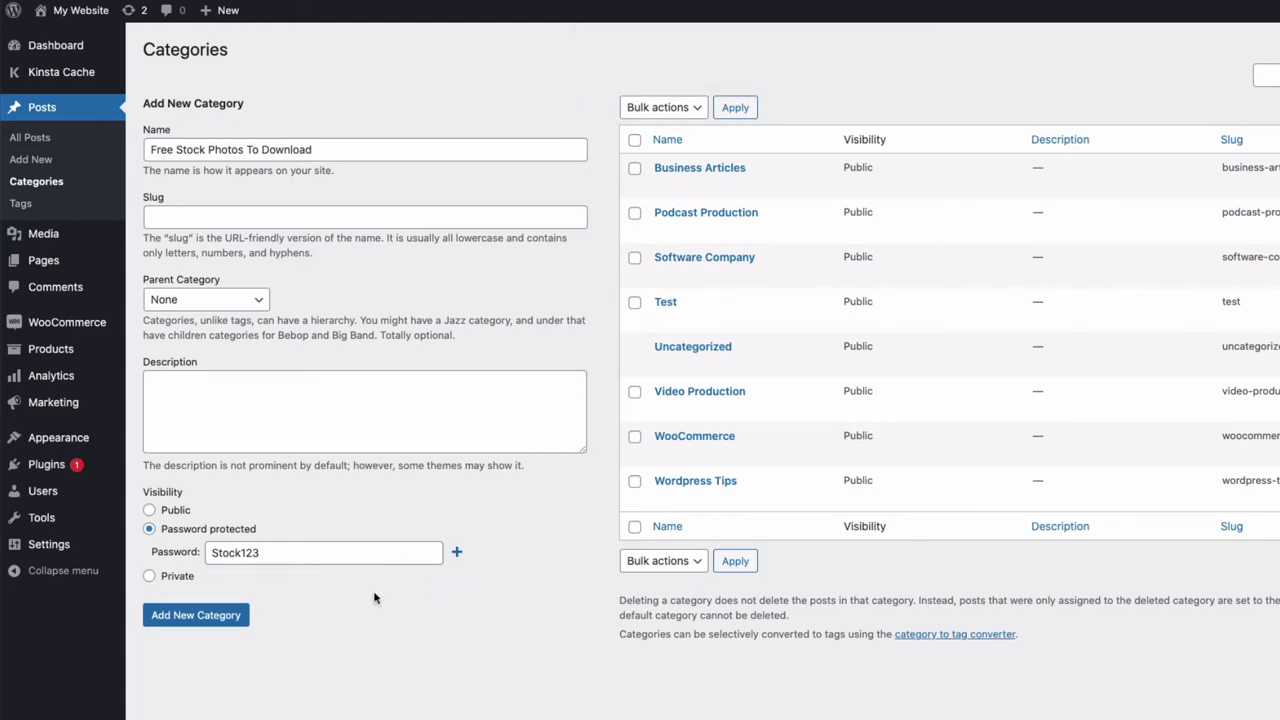
# Step: Create the category, then choose Free Stock Photos To Download in the Parent Category dropdown
pyautogui.click(206, 617)
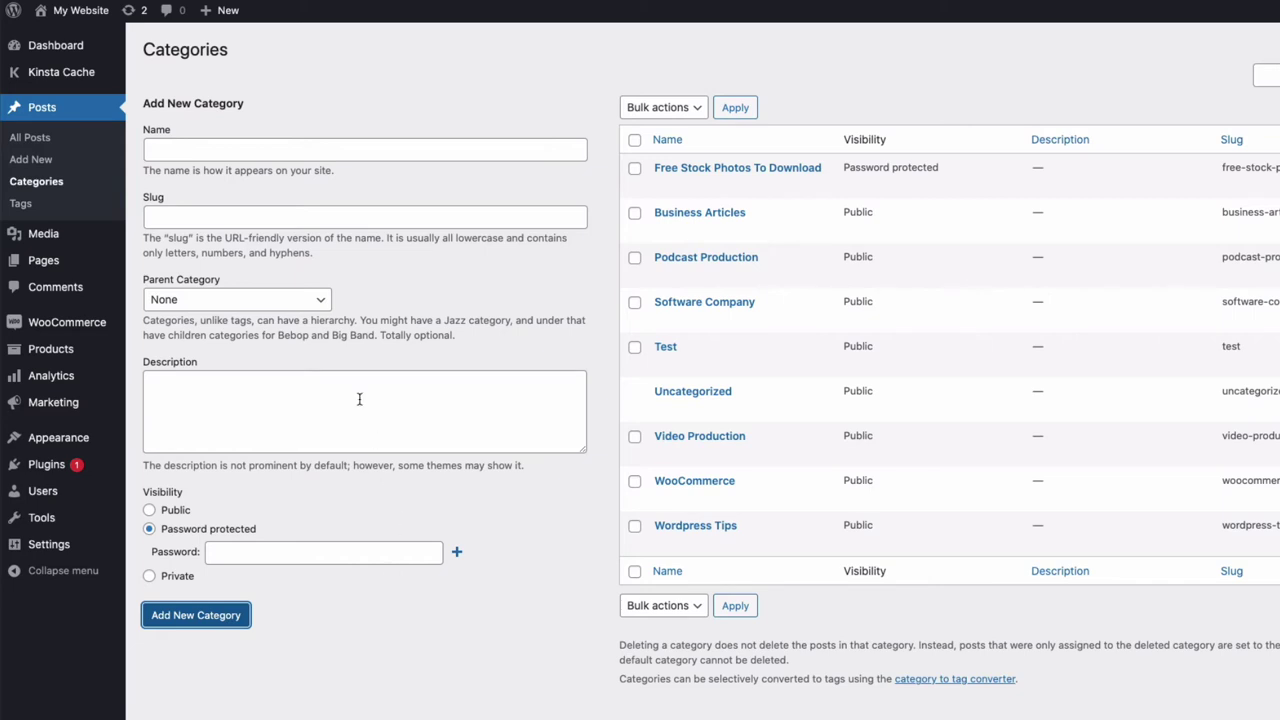
pyautogui.click(272, 300)
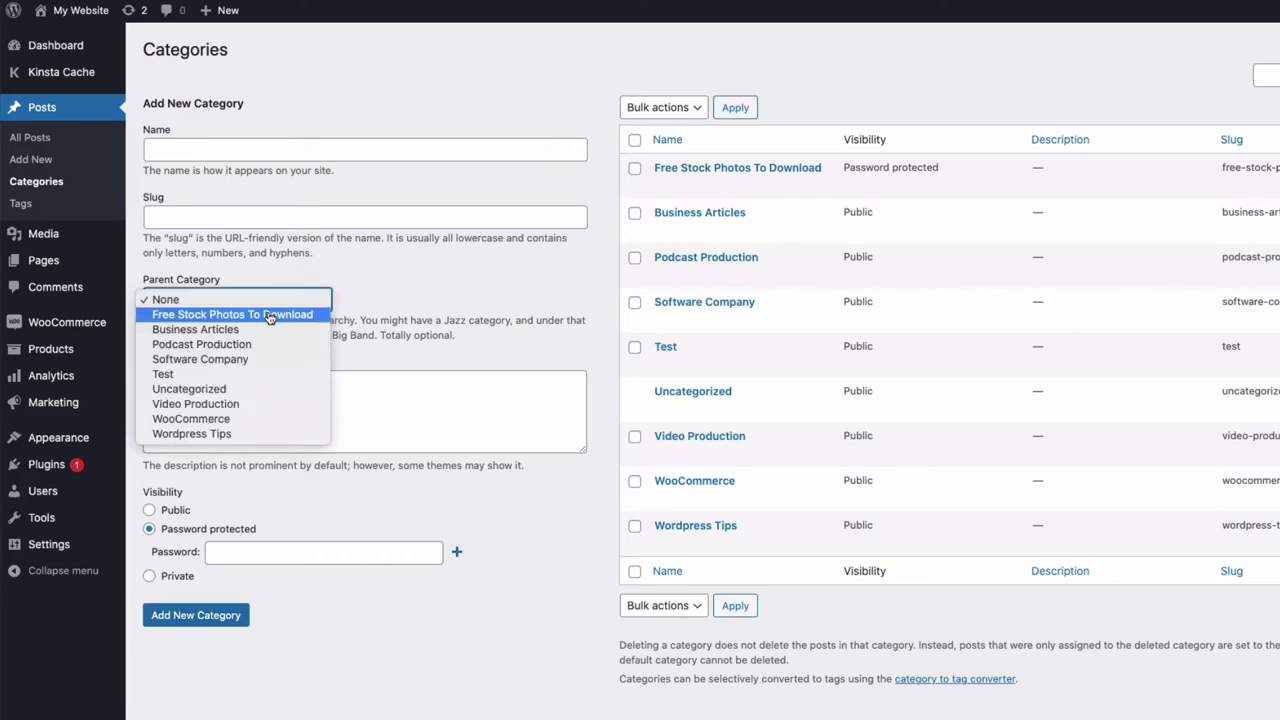
pyautogui.click(270, 315)
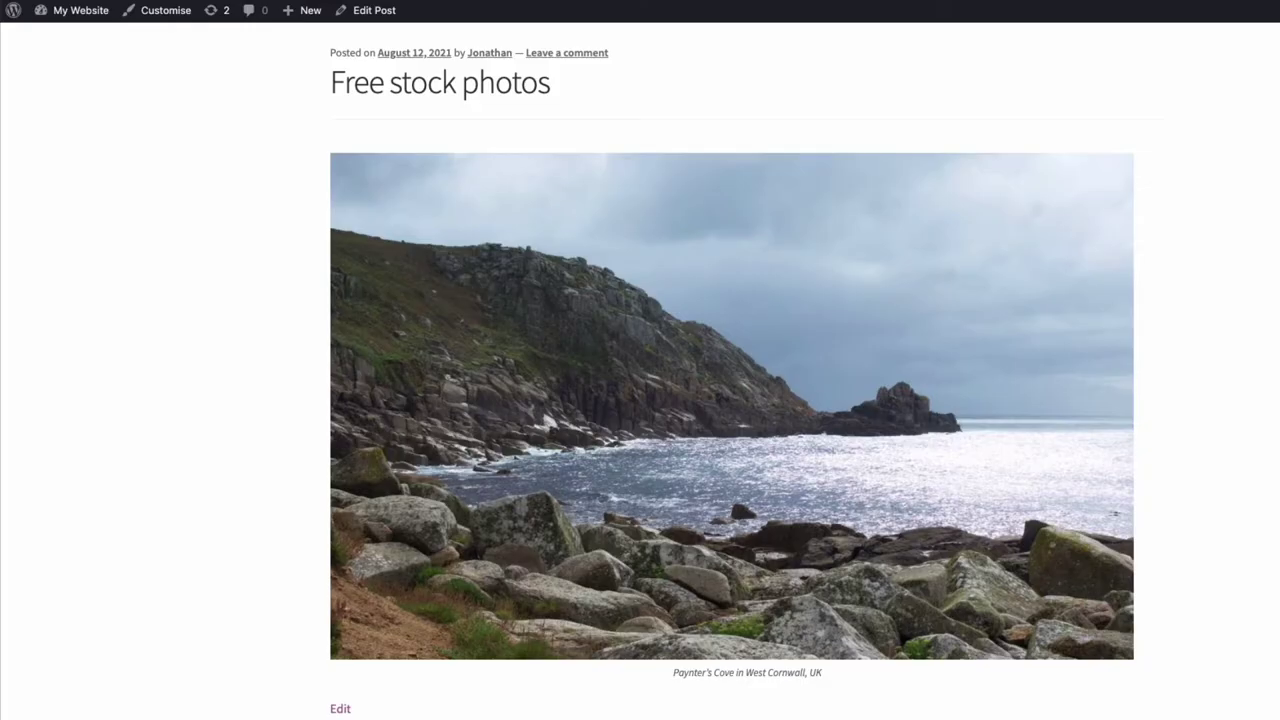
# Step: Edit the Free stock photos post and save it under the Free Stock Photos To Download category
pyautogui.click(392, 12)
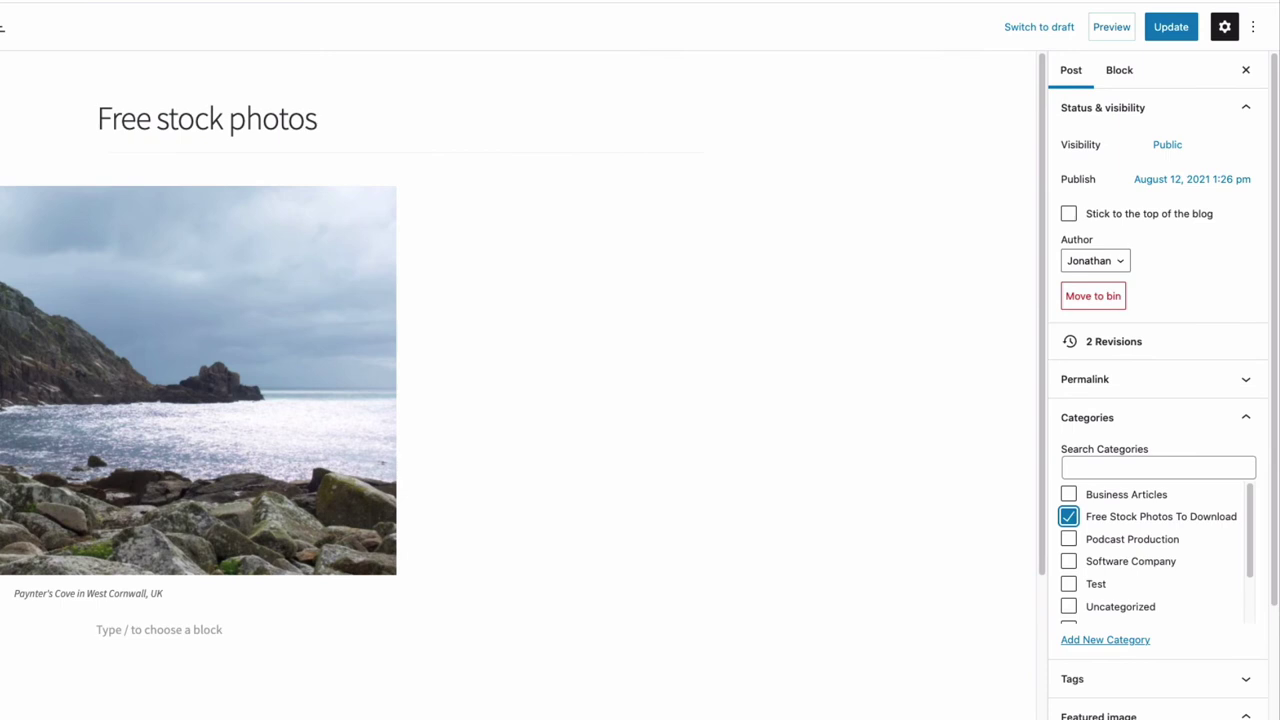
pyautogui.hotkey('ctrl', 's')
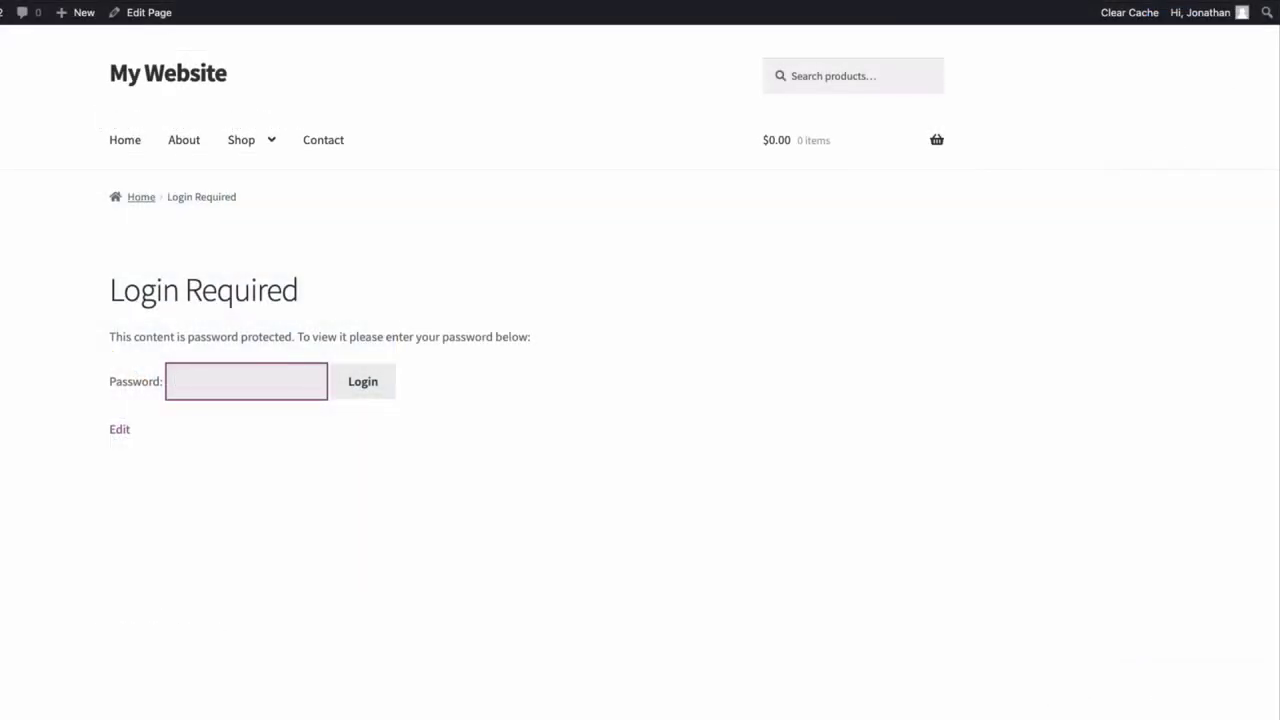
# Step: Unlock the Free stock photos post with the category password and save its seascape image
pyautogui.write('*******')
pyautogui.write('*')
pyautogui.click(366, 388)
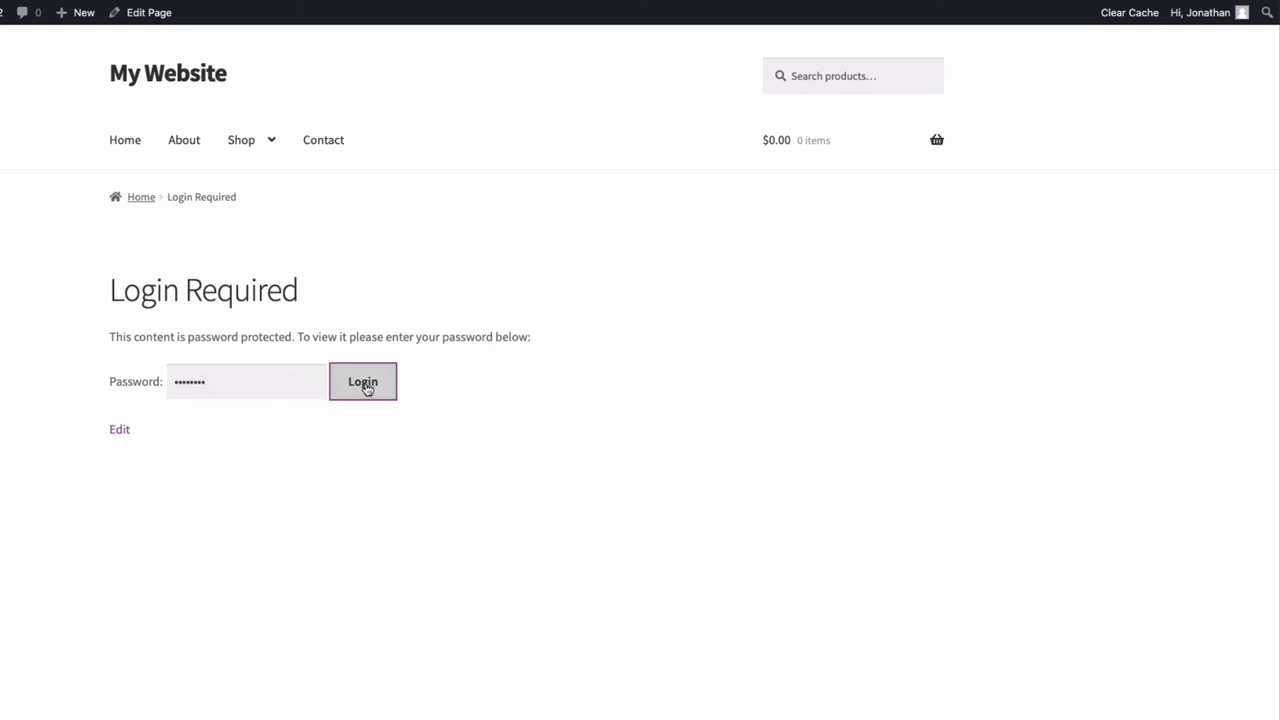
pyautogui.scroll(-3, 640, 400)
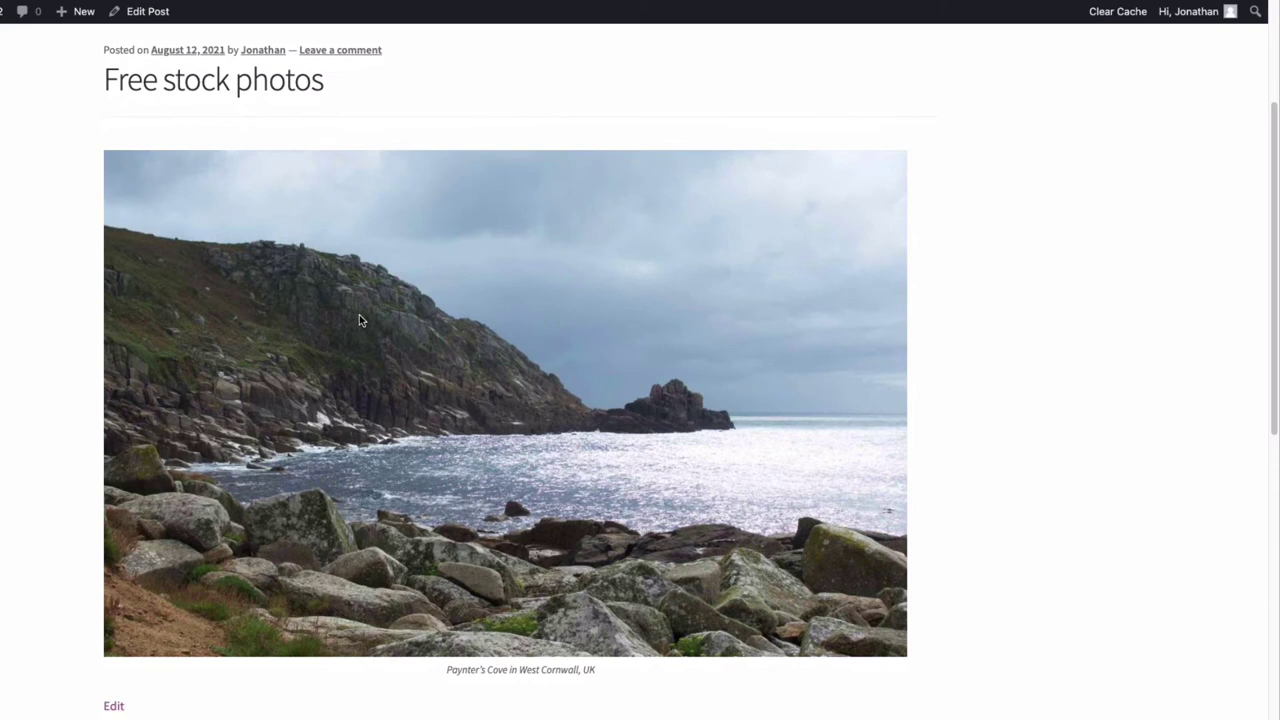
pyautogui.rightClick(429, 310)
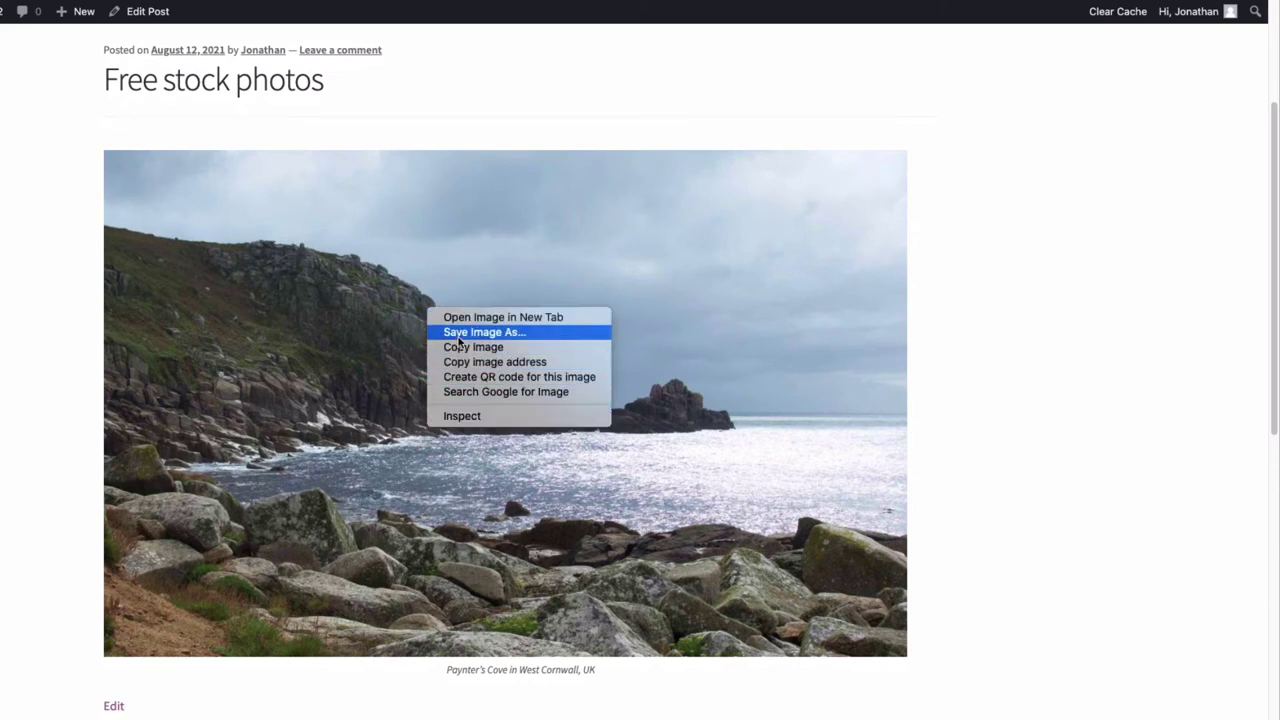
pyautogui.click(459, 334)
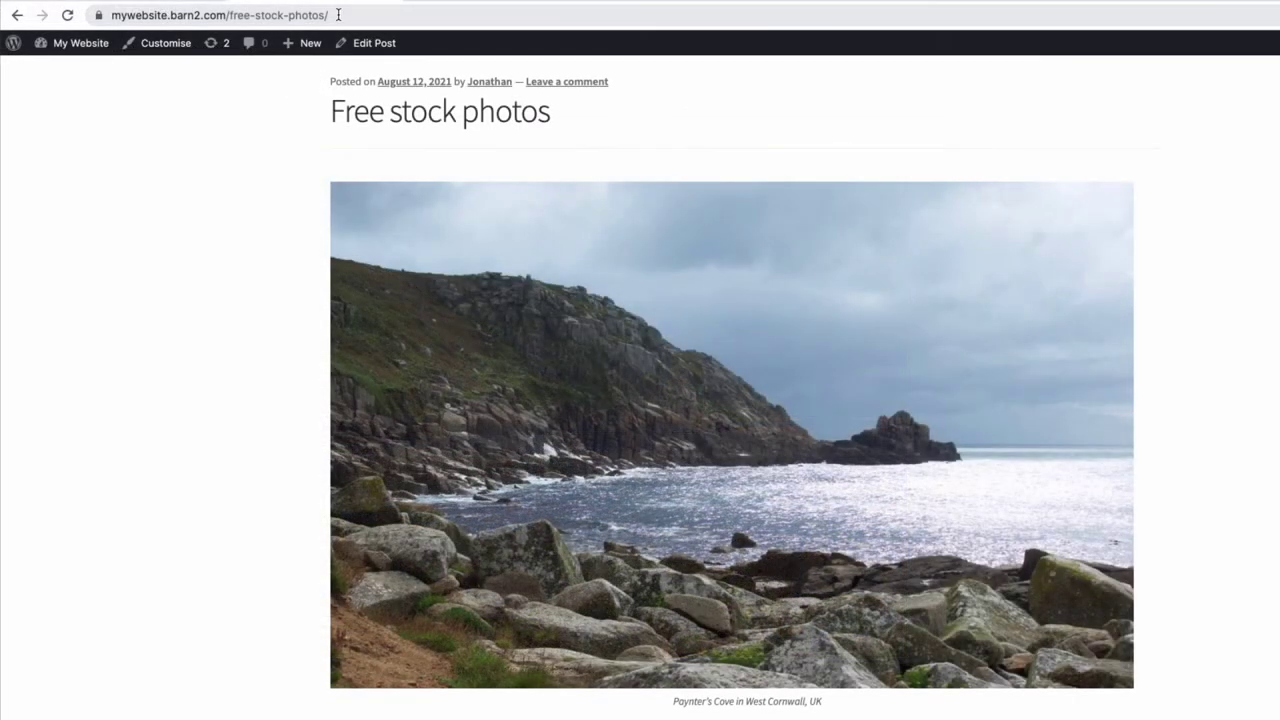
# Step: Copy the Free stock photos post's URL from the browser address bar
pyautogui.click(120, 14)
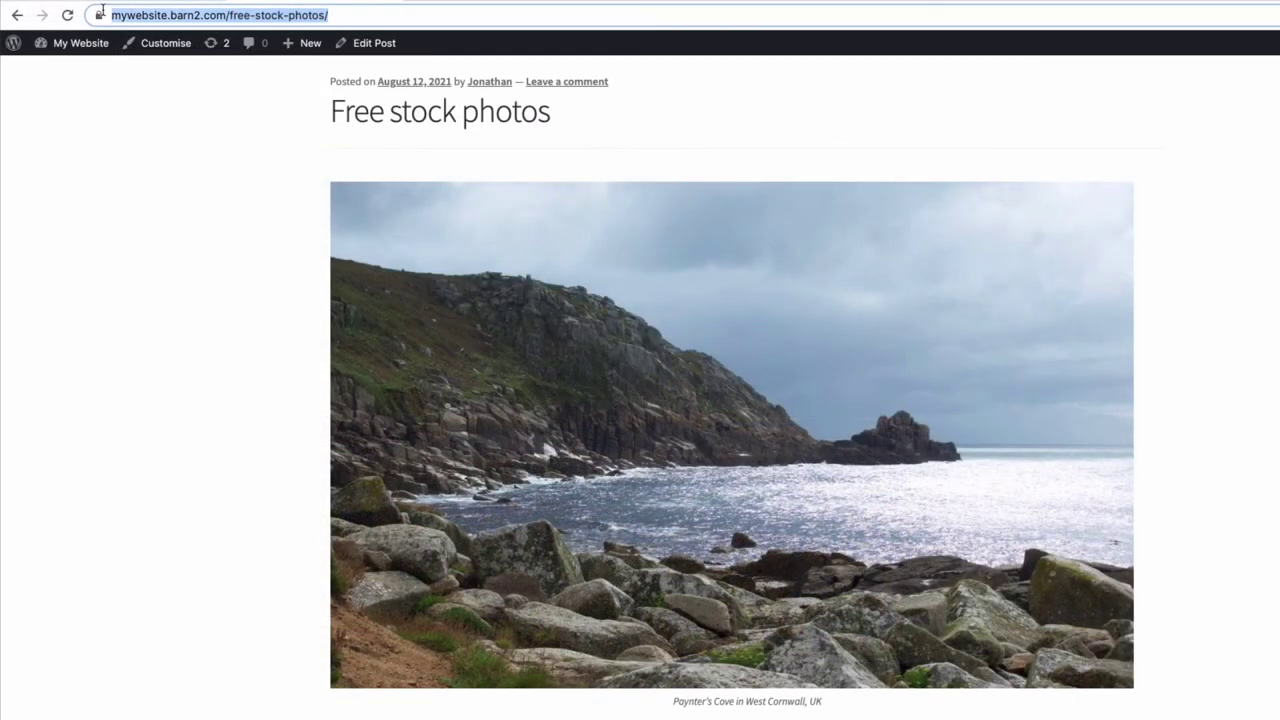
pyautogui.rightClick(158, 12)
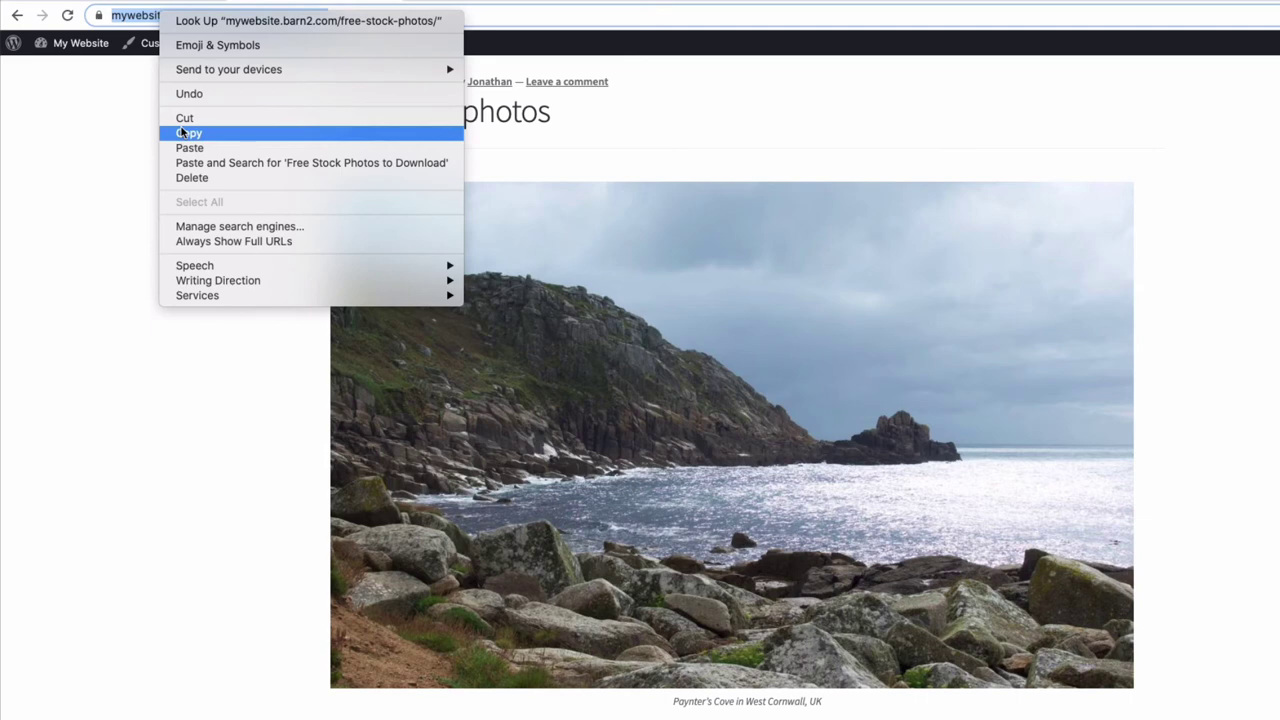
pyautogui.click(183, 131)
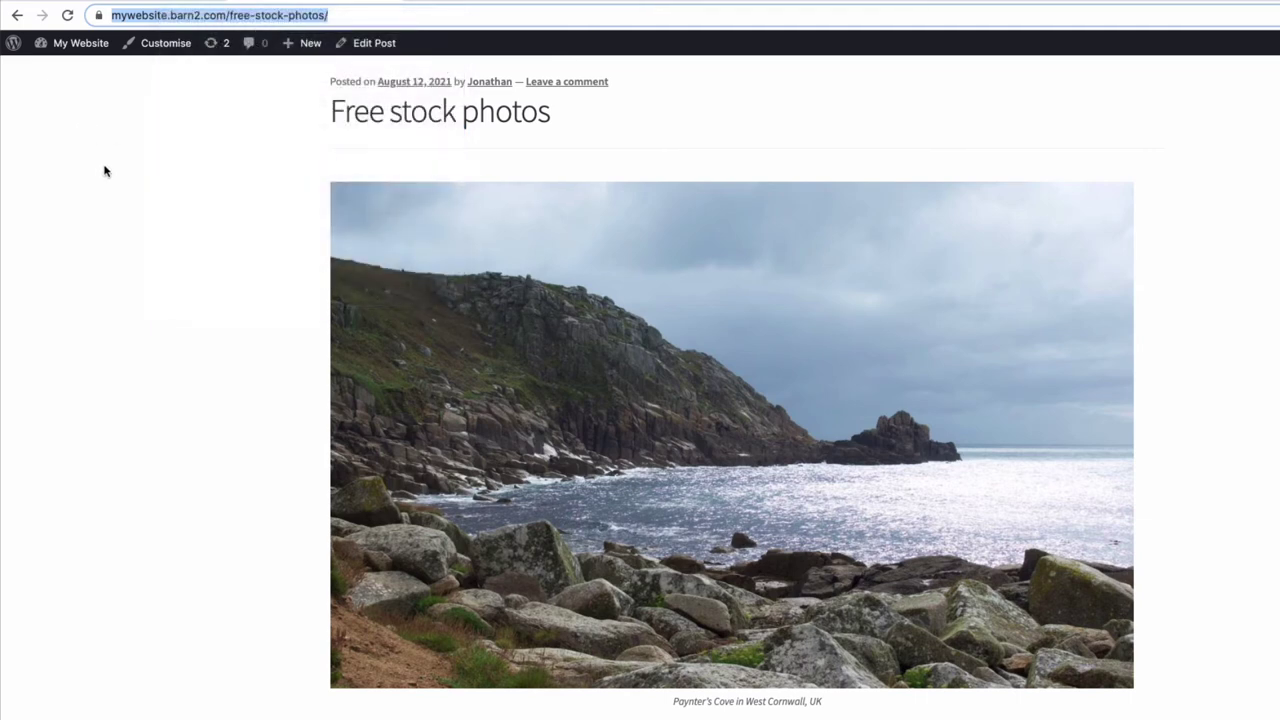
pyautogui.click(110, 174)
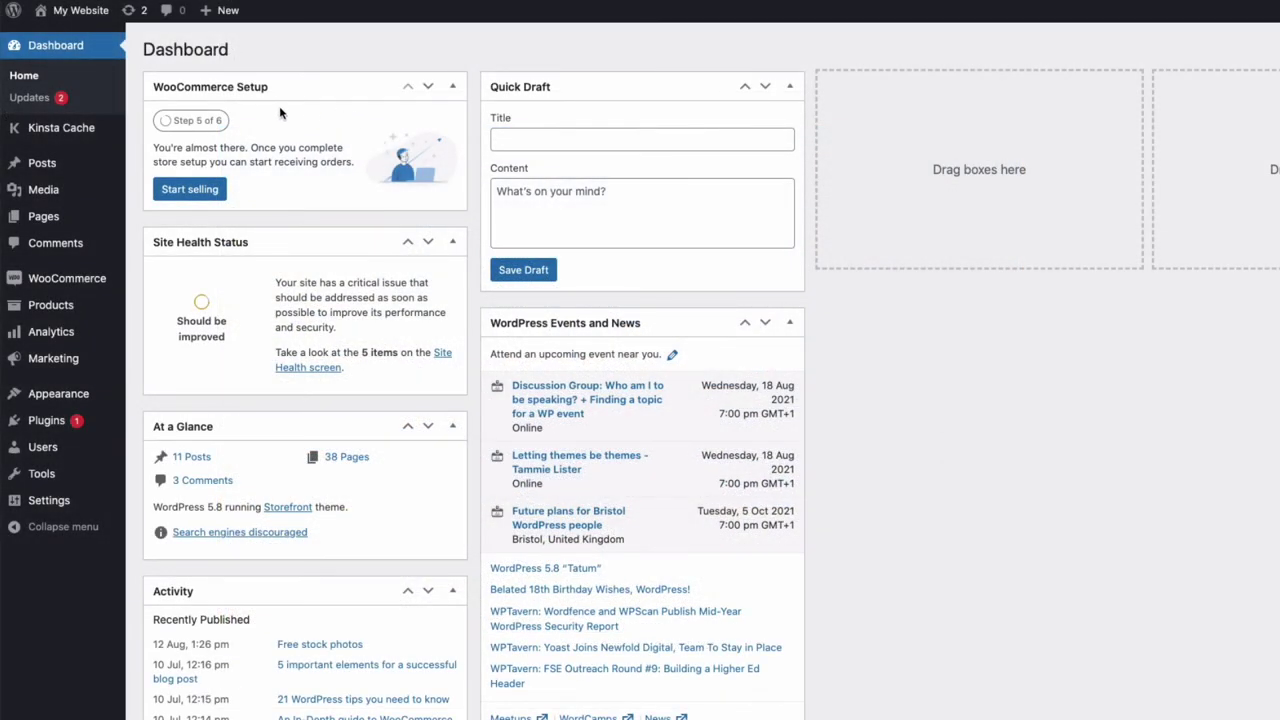
# Step: Create and publish a page titled 'Client Portal Login' whose body contains [category_login]
pyautogui.moveTo(45, 216)
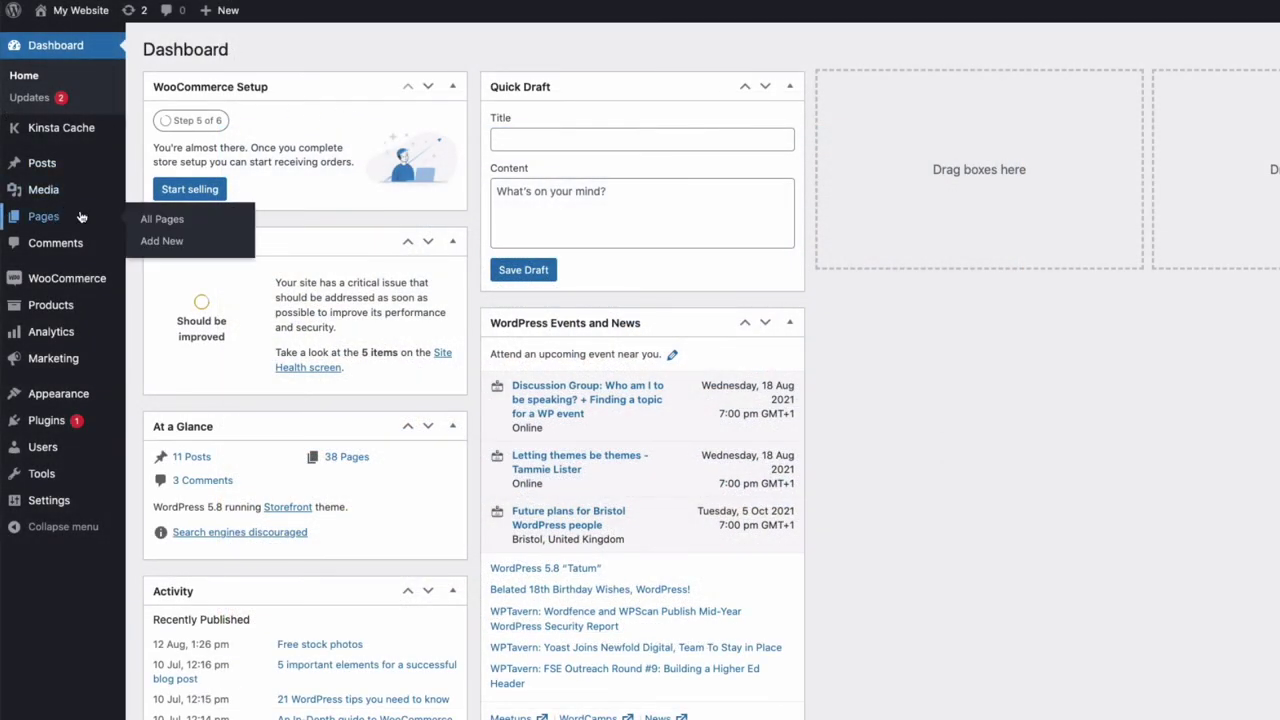
pyautogui.click(188, 246)
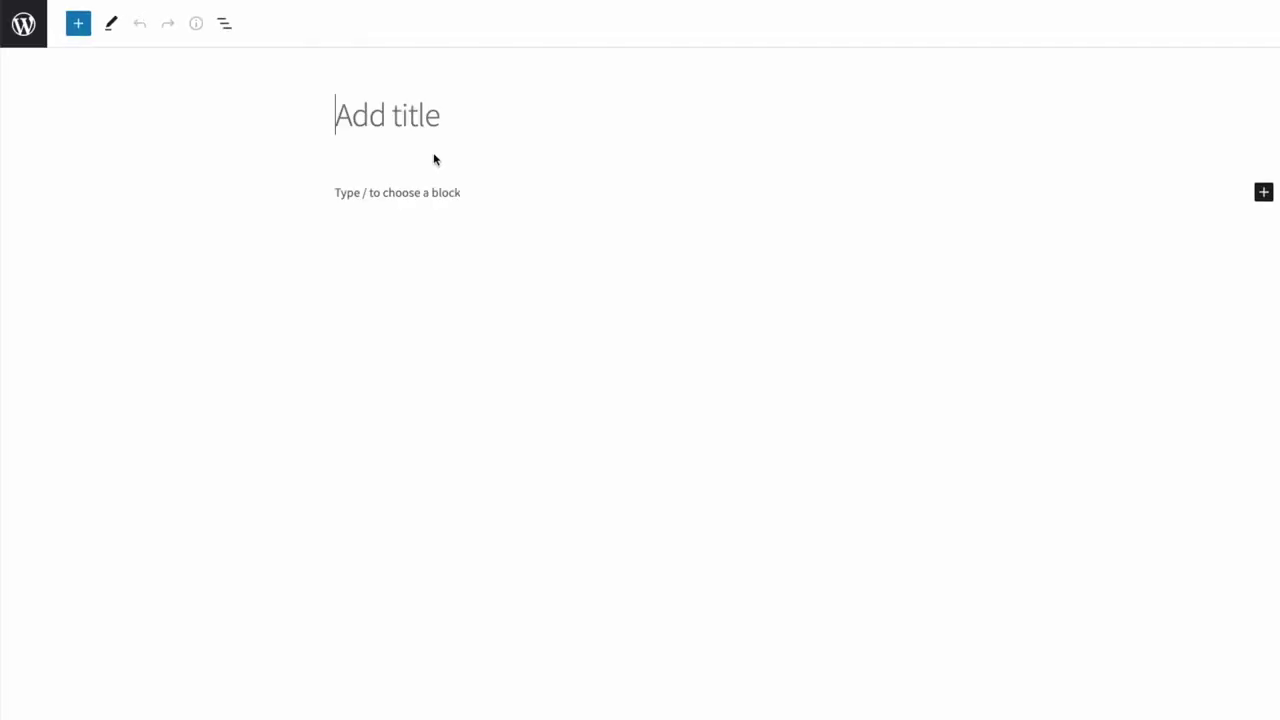
pyautogui.write('Client Po')
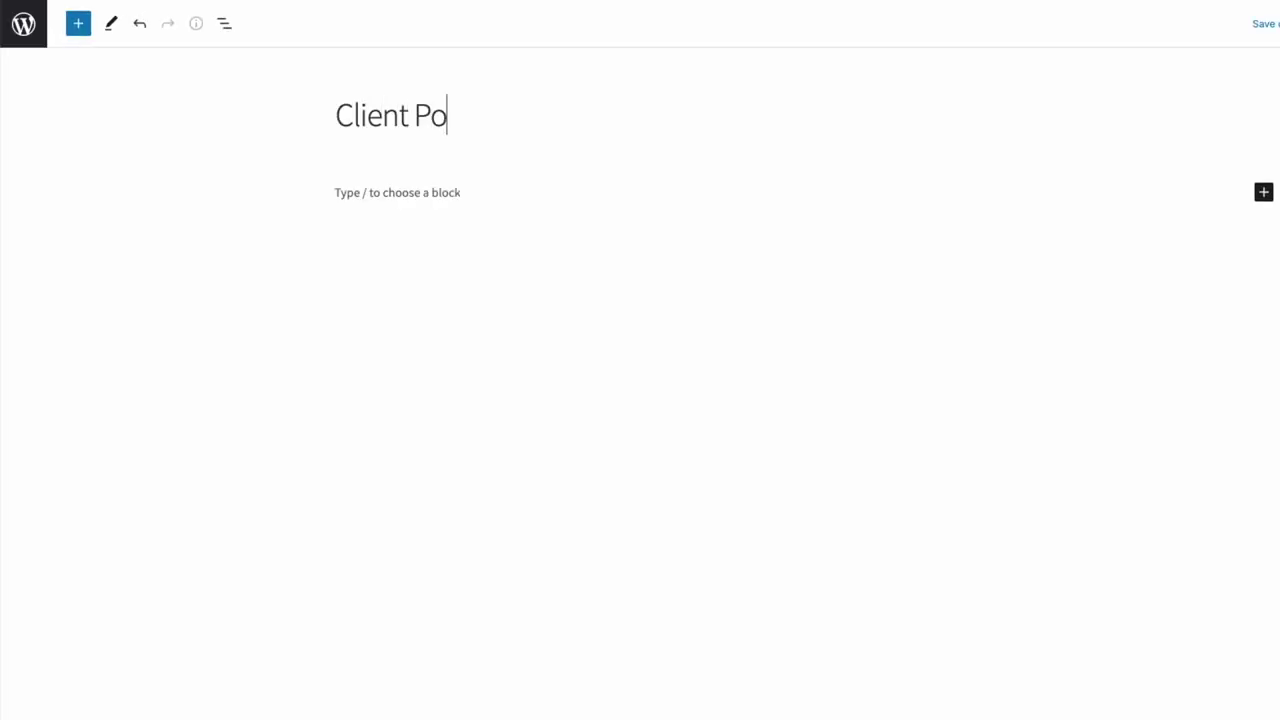
pyautogui.write('rtal Login')
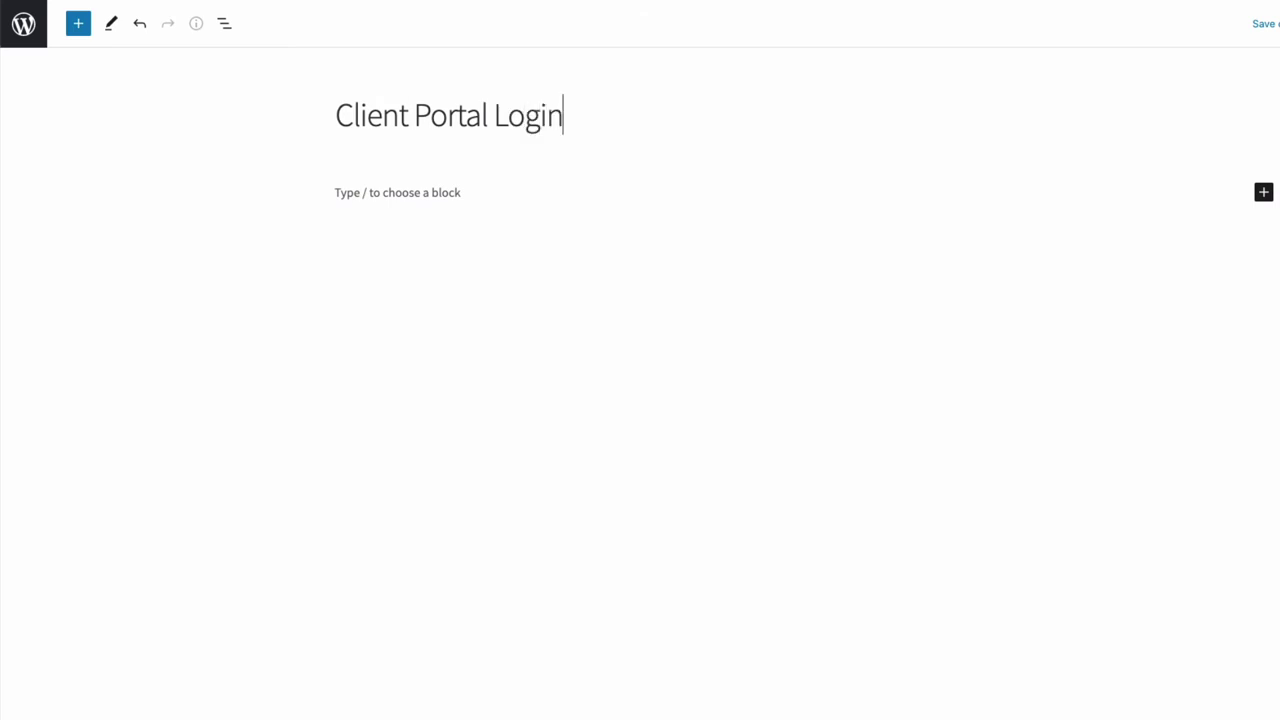
pyautogui.click(365, 200)
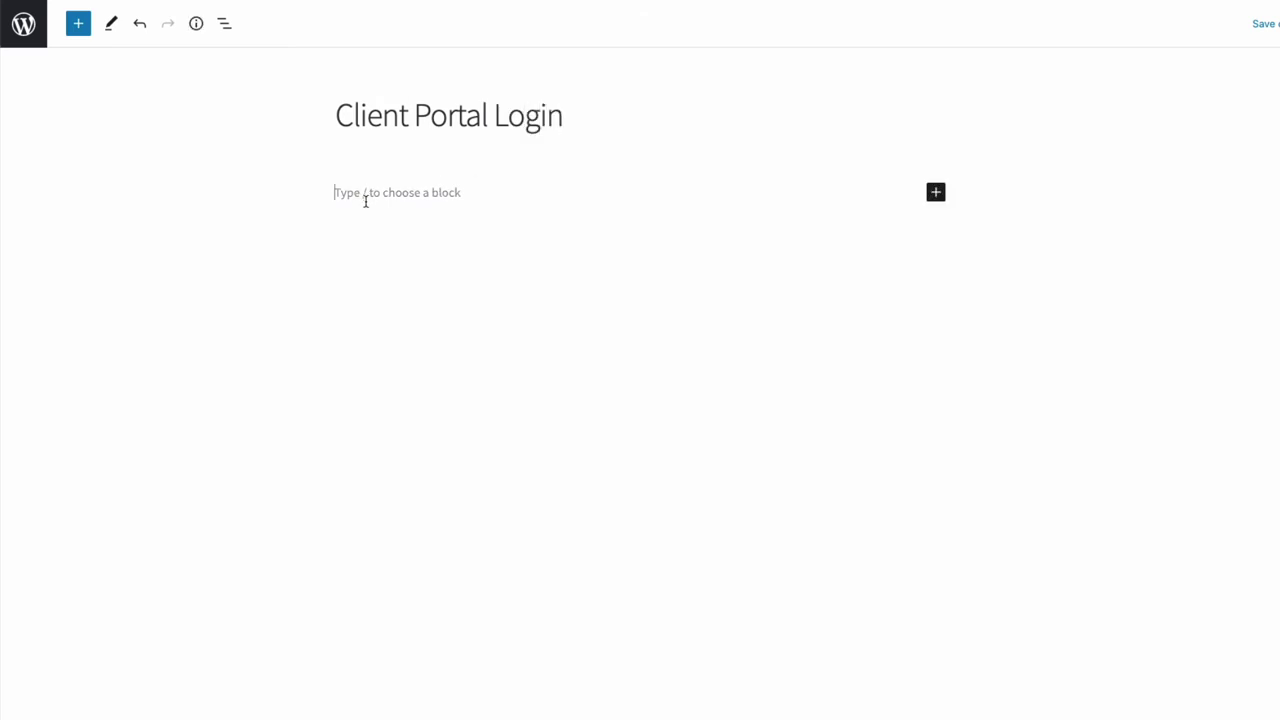
pyautogui.write('[category_login]')
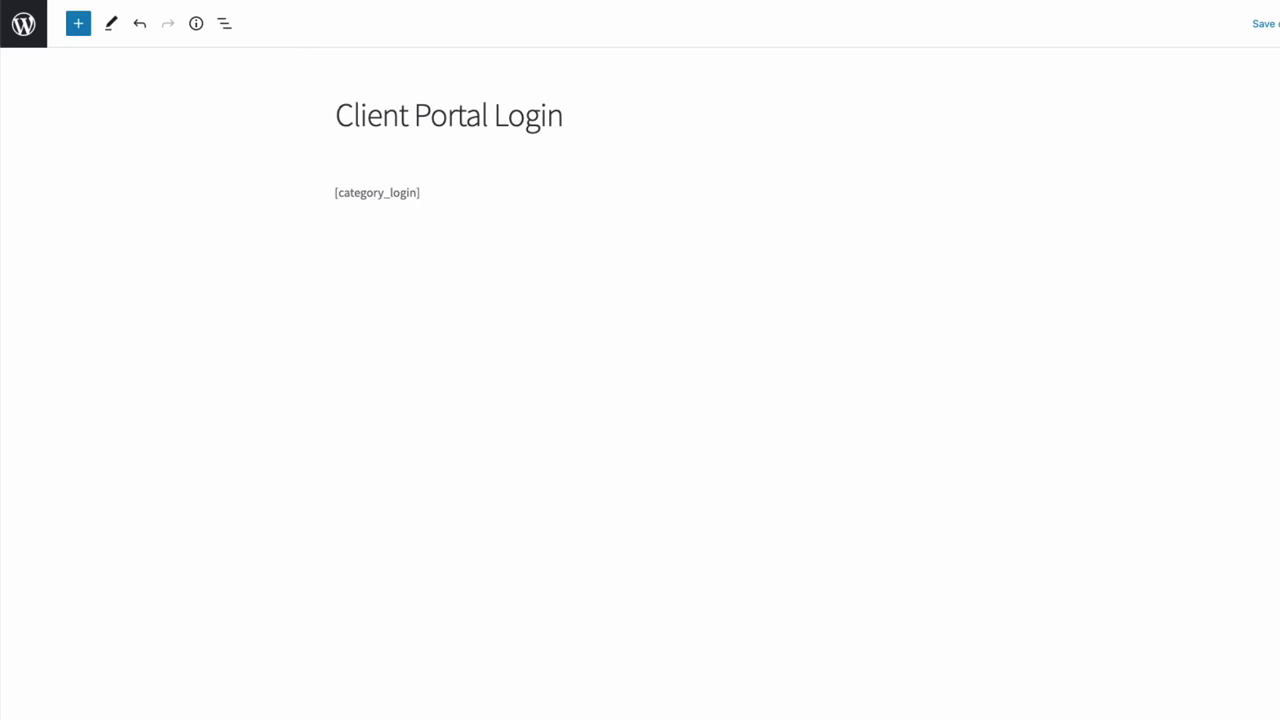
pyautogui.click(1171, 23)
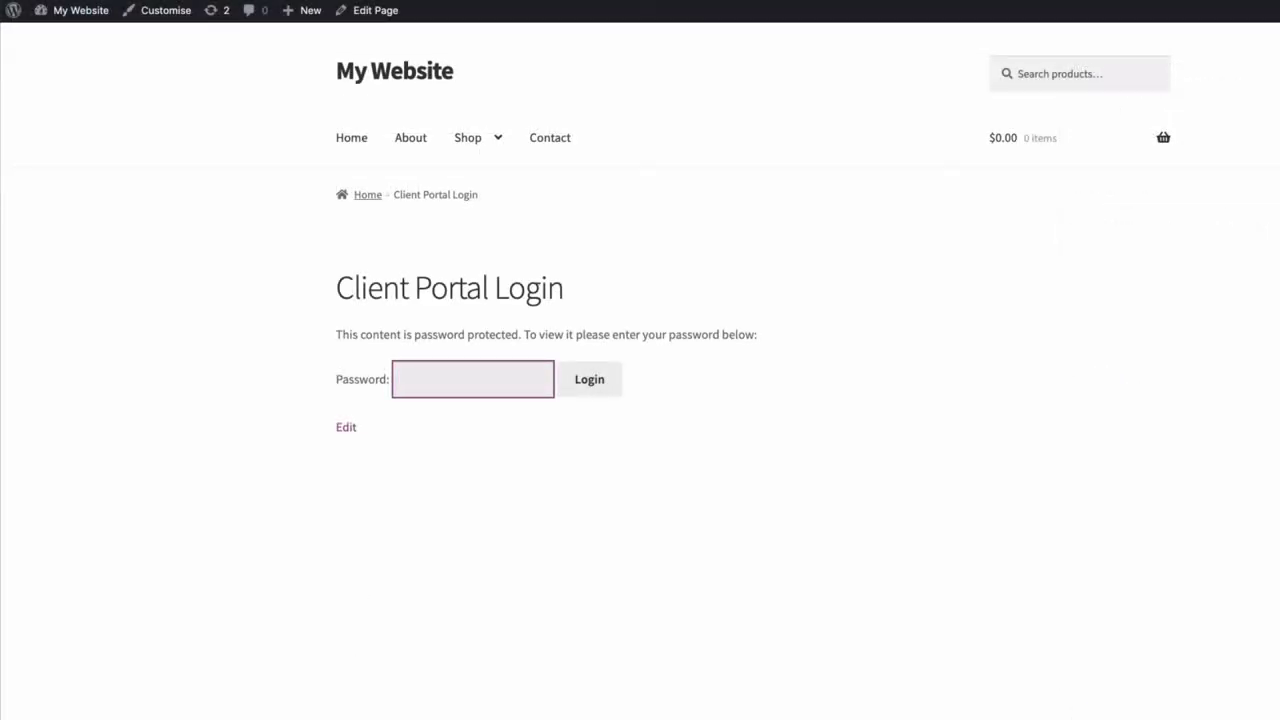
# Step: Submit the category password on the Client Portal Login form to reach the protected post
pyautogui.write('••••••••')
pyautogui.click(591, 380)
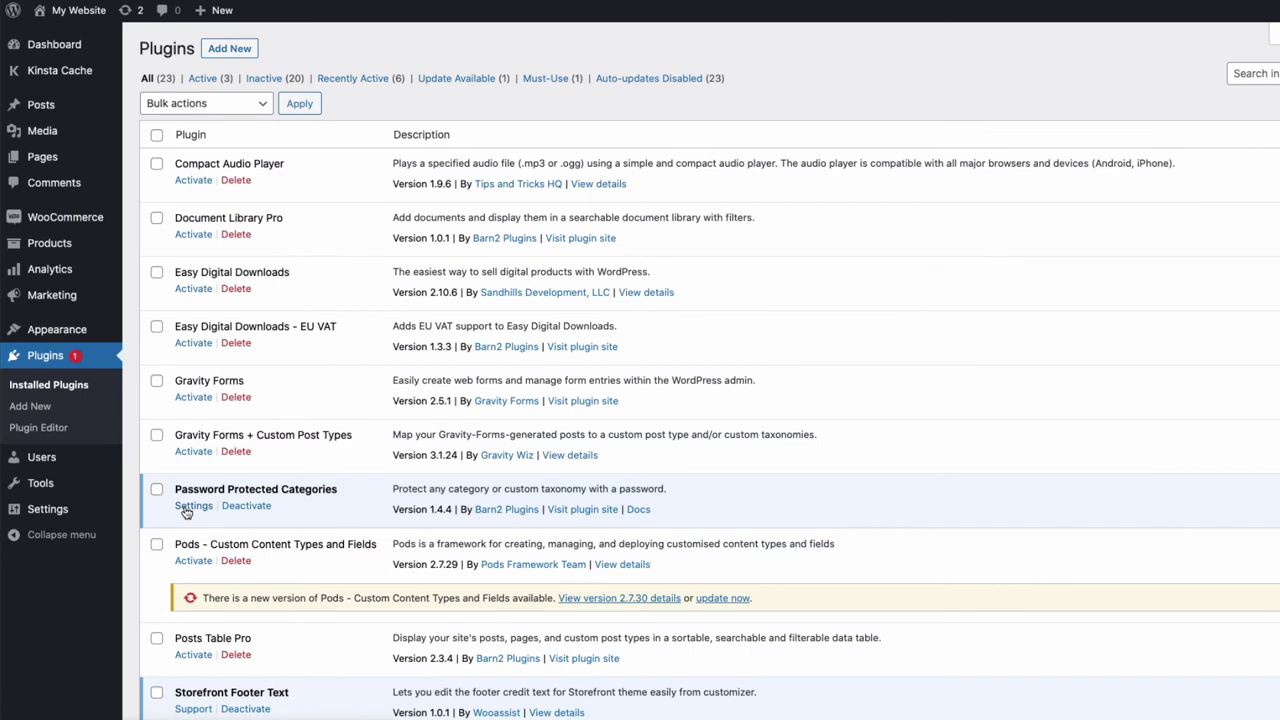
# Step: Open the Password Protected Categories settings and review the Login Form message text
pyautogui.click(190, 506)
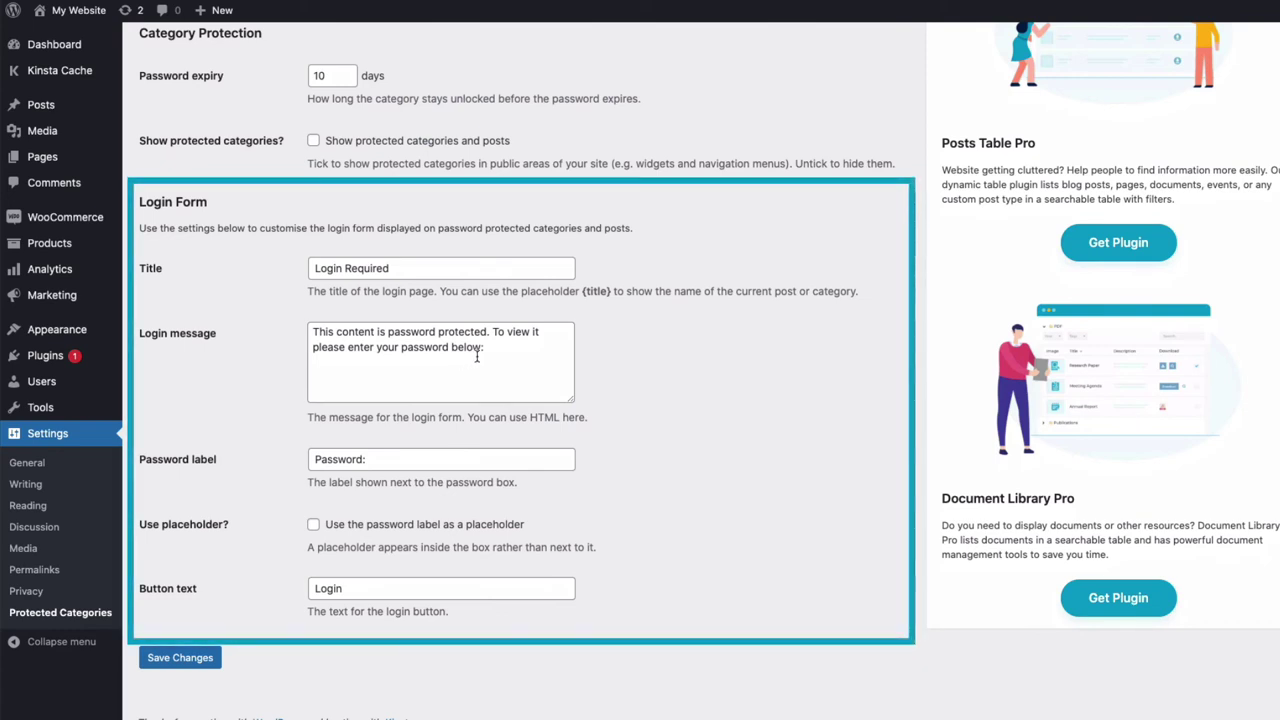
pyautogui.moveTo(477, 357); pyautogui.dragTo(312, 331)
pyautogui.click(285, 335)
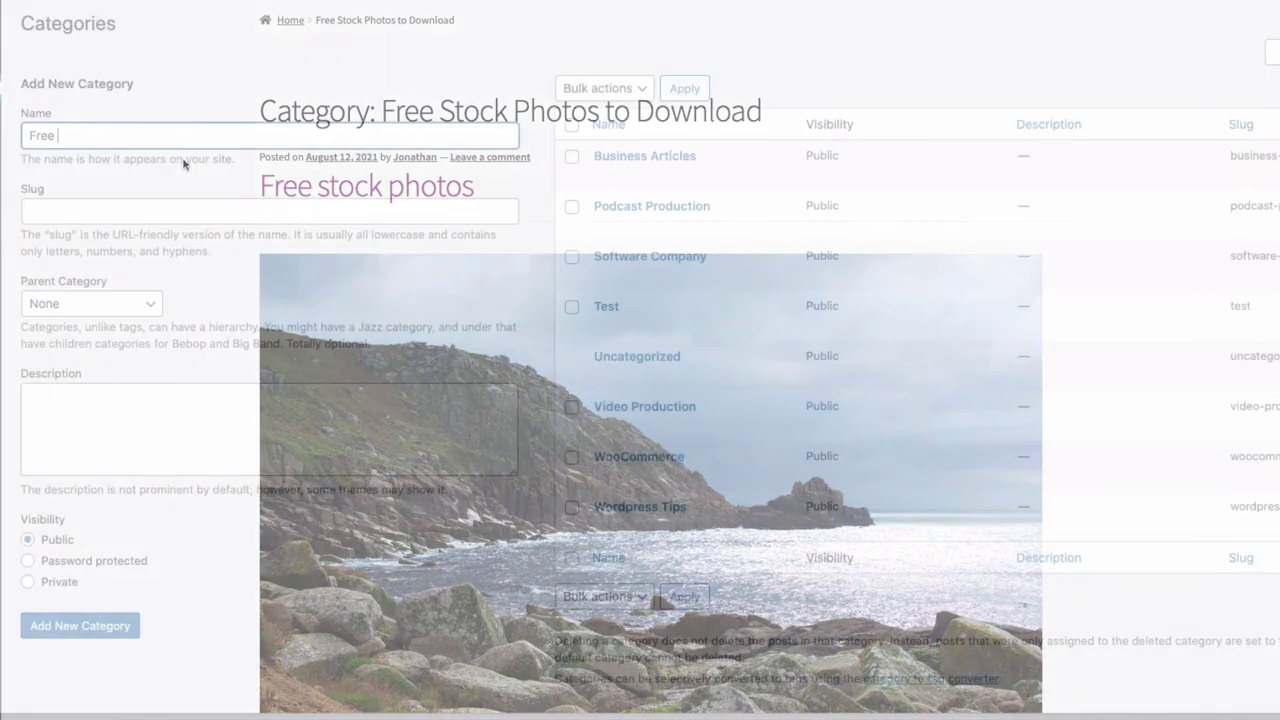
# Step: Name the new category 'Free Stock Photos To Download' and make it password protected
pyautogui.write('Stock P')
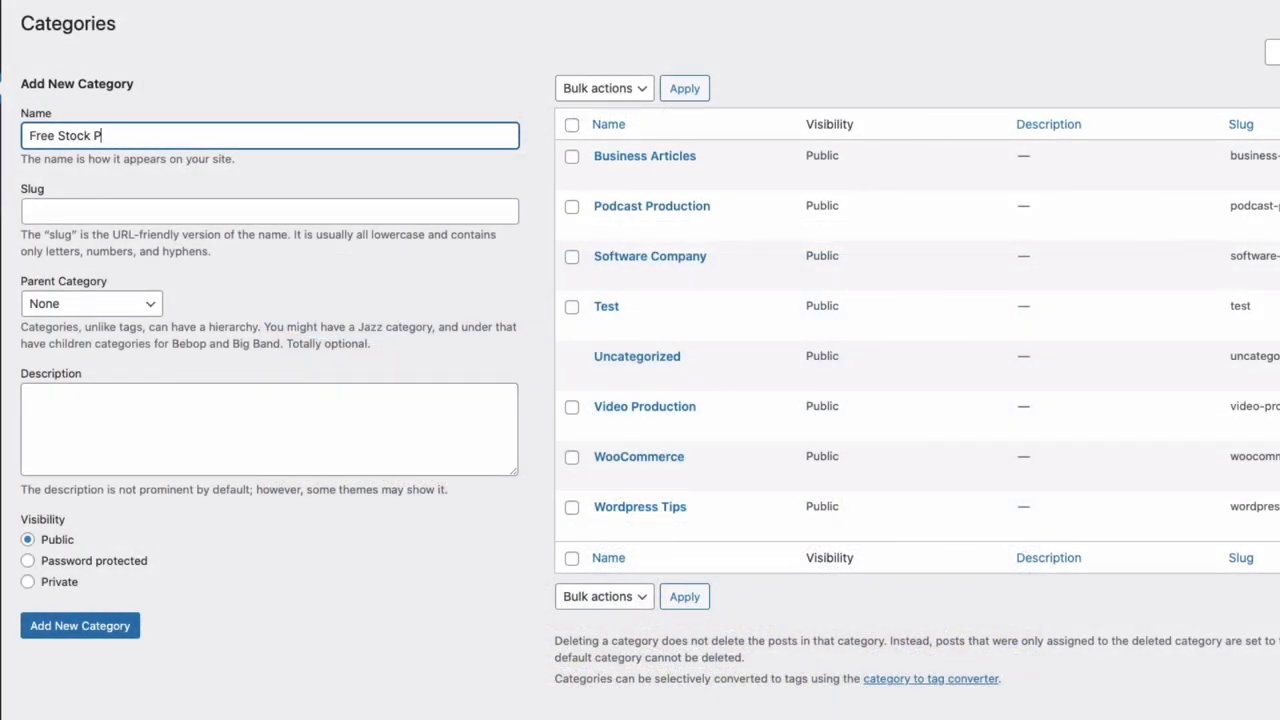
pyautogui.write('hotos To Download')
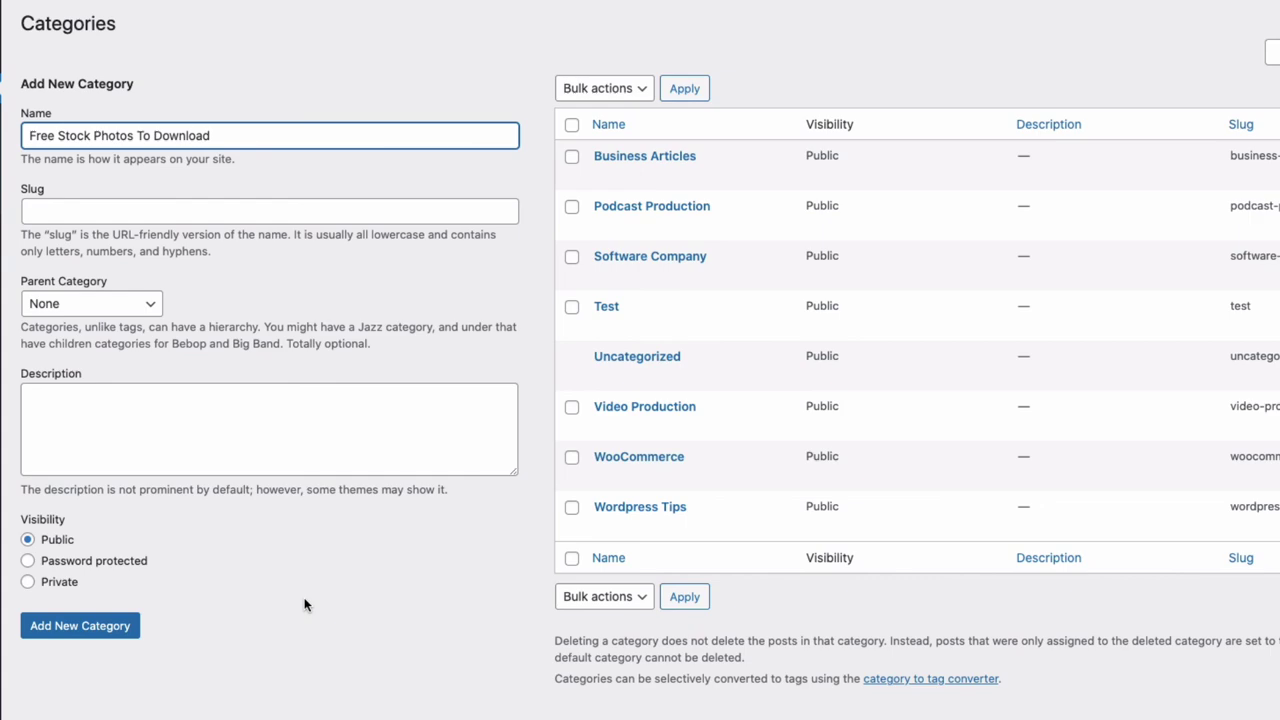
pyautogui.click(27, 581)
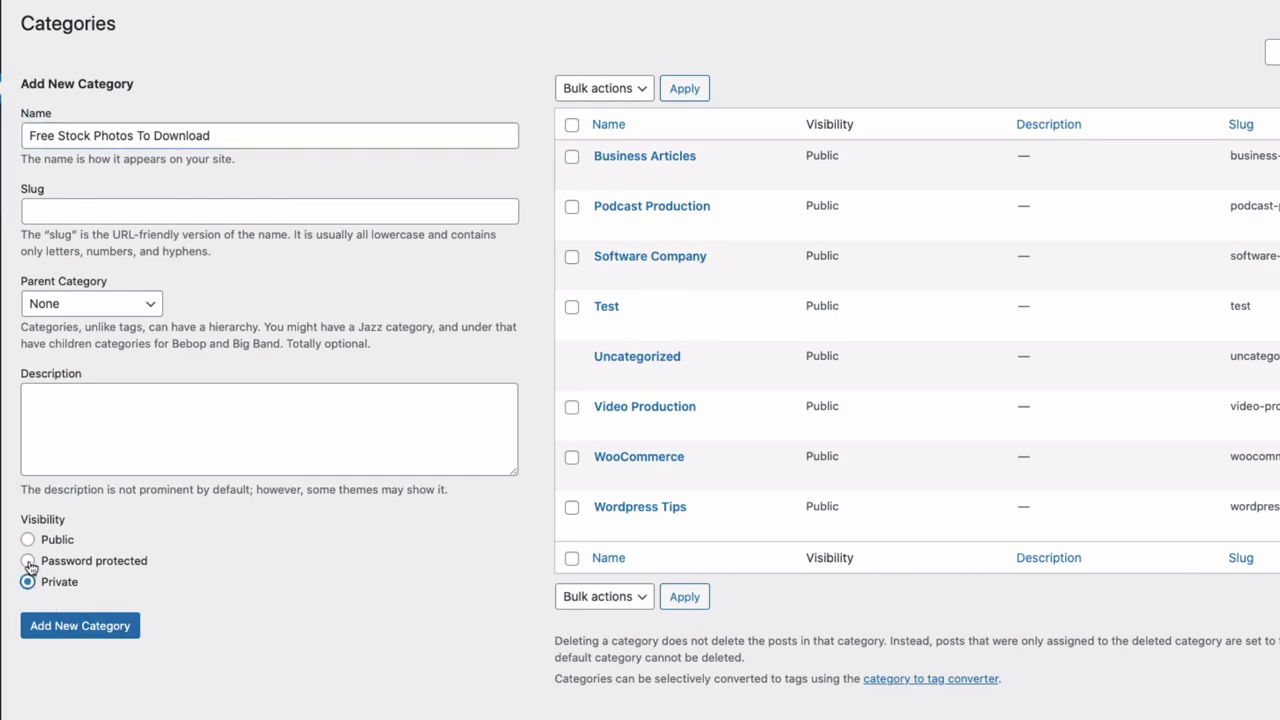
pyautogui.click(27, 561)
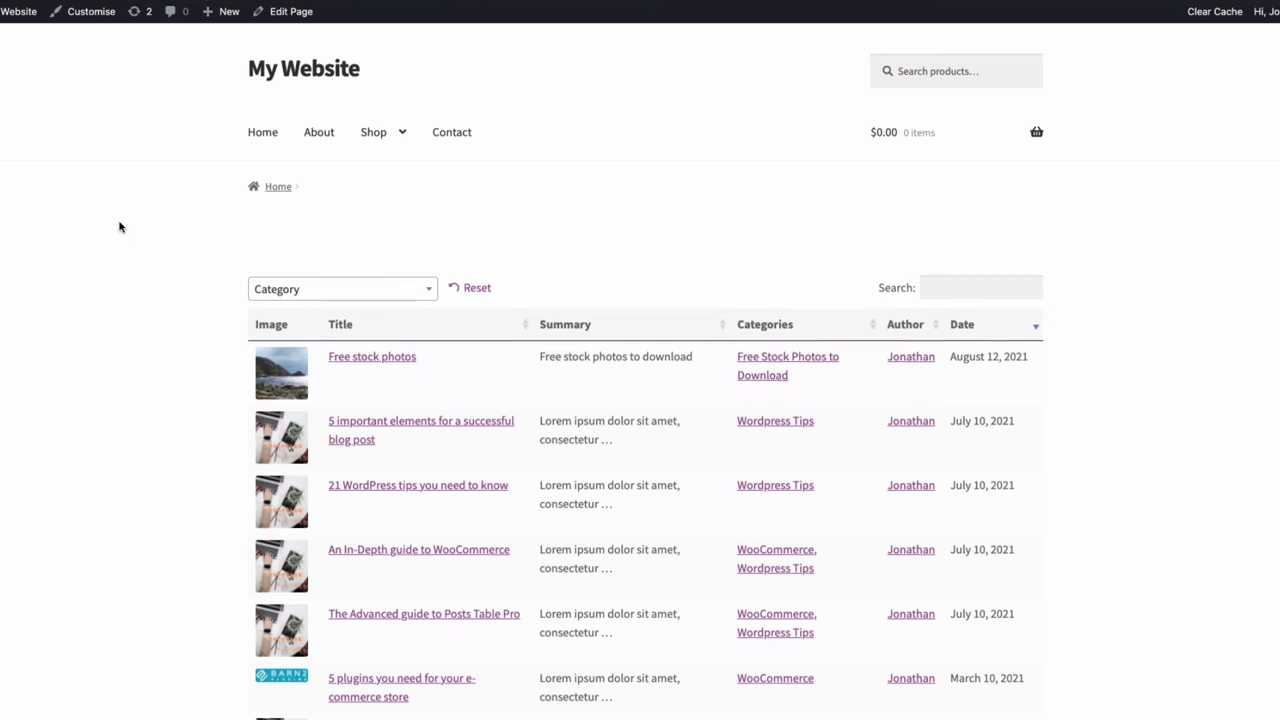
# Step: Filter the posts table by Free Stock Photos to Download, reset it, then search 'free'
pyautogui.scroll(-5, 120, 228)
pyautogui.click(346, 68)
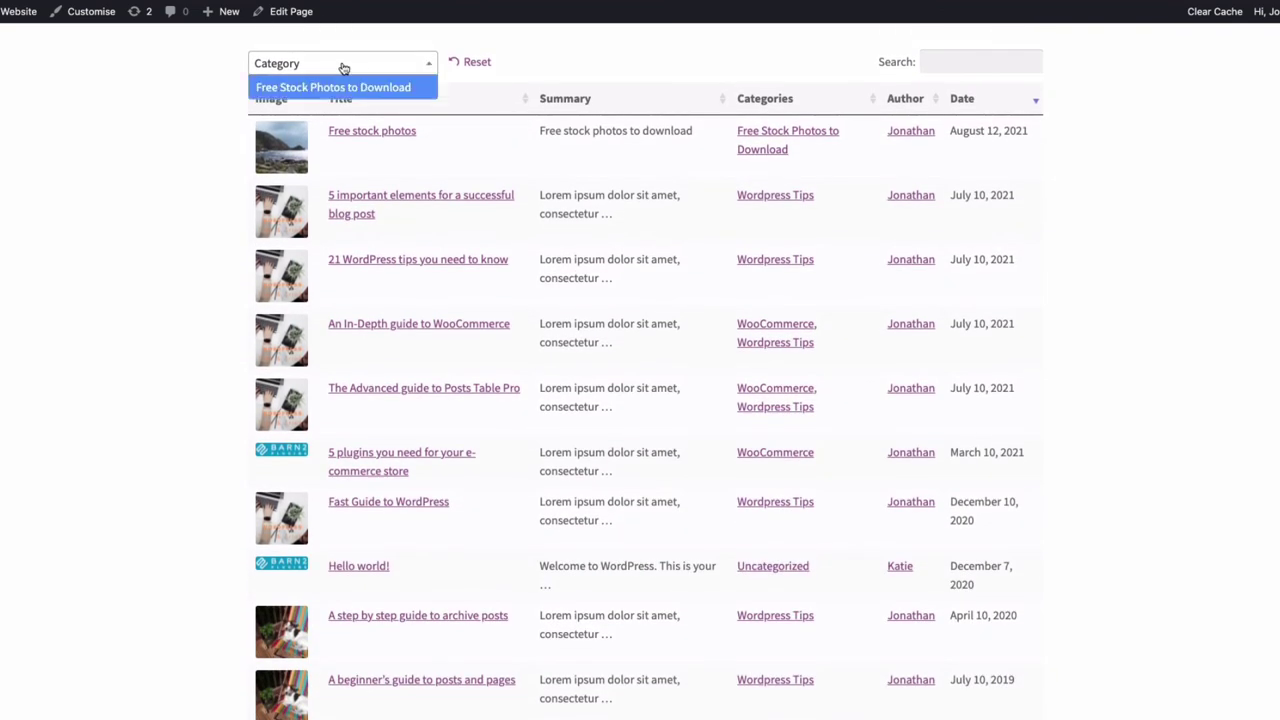
pyautogui.click(312, 89)
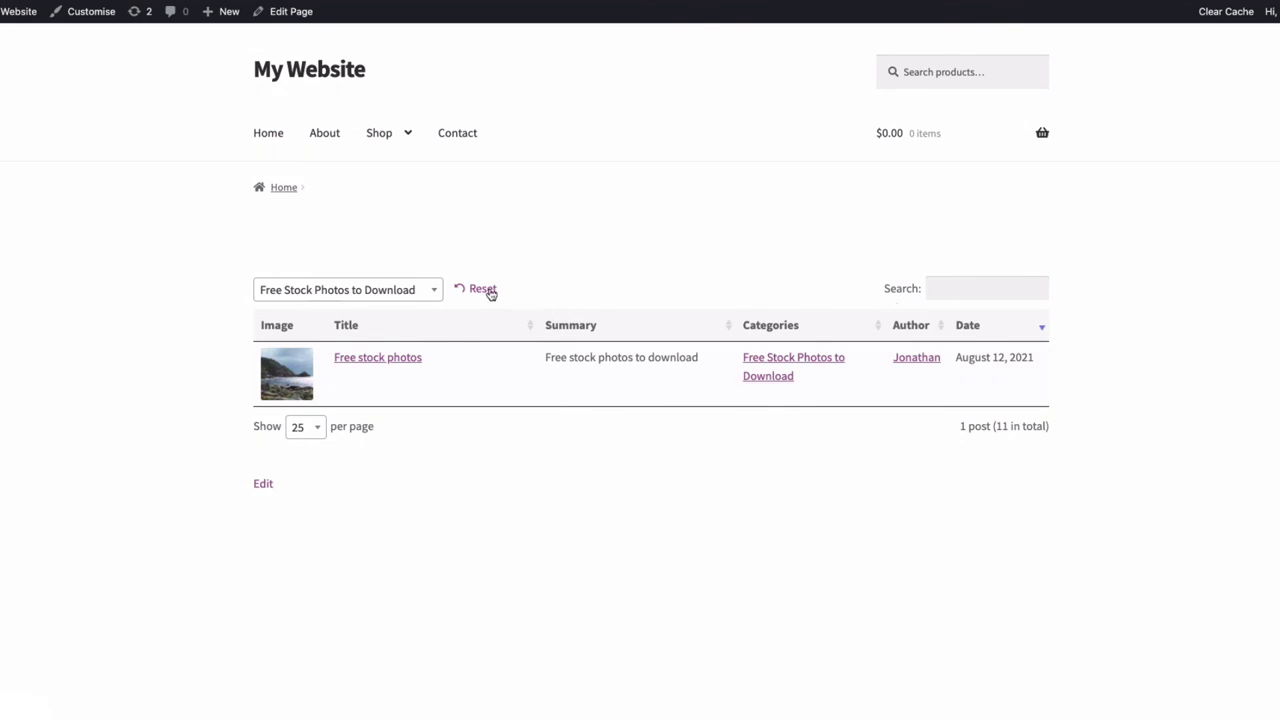
pyautogui.click(489, 290)
pyautogui.click(954, 288)
pyautogui.write('free')
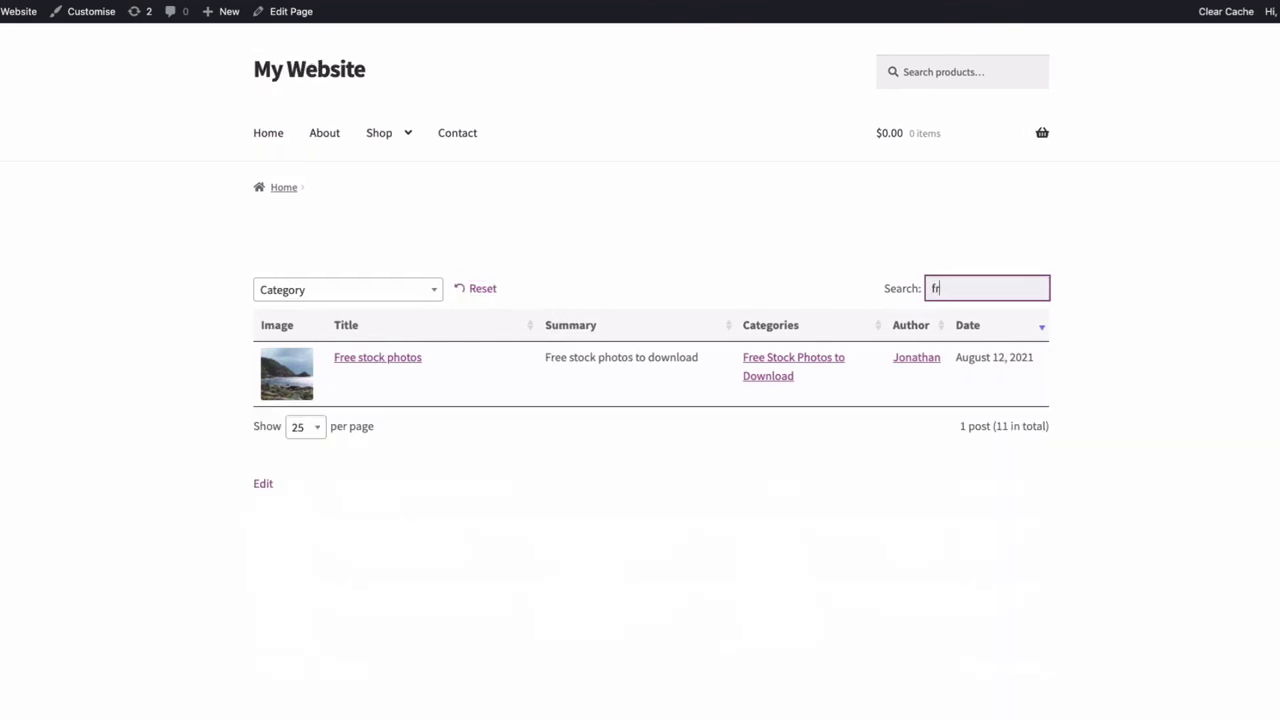